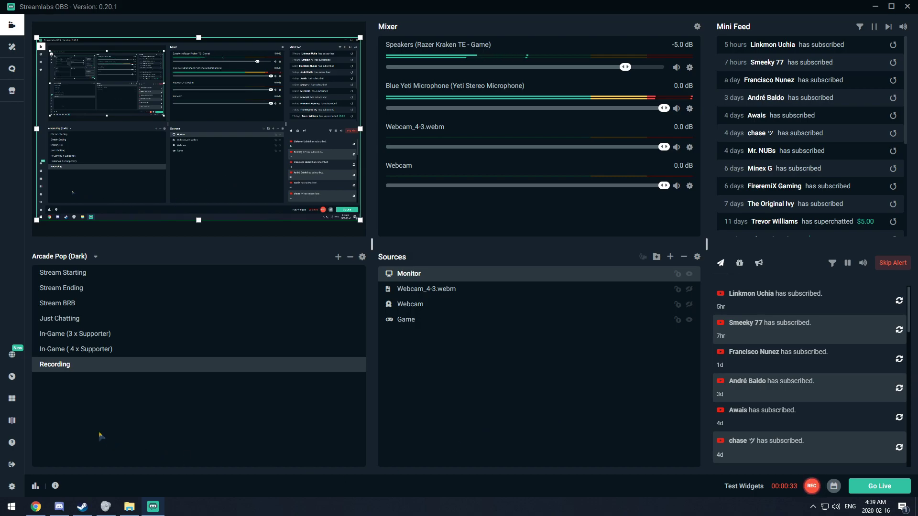
Open Streamlabs OBS Settings and move the Settings window near the screen centre
click(12, 487)
drag(435, 67, 231, 61)
mouse_move(153, 507)
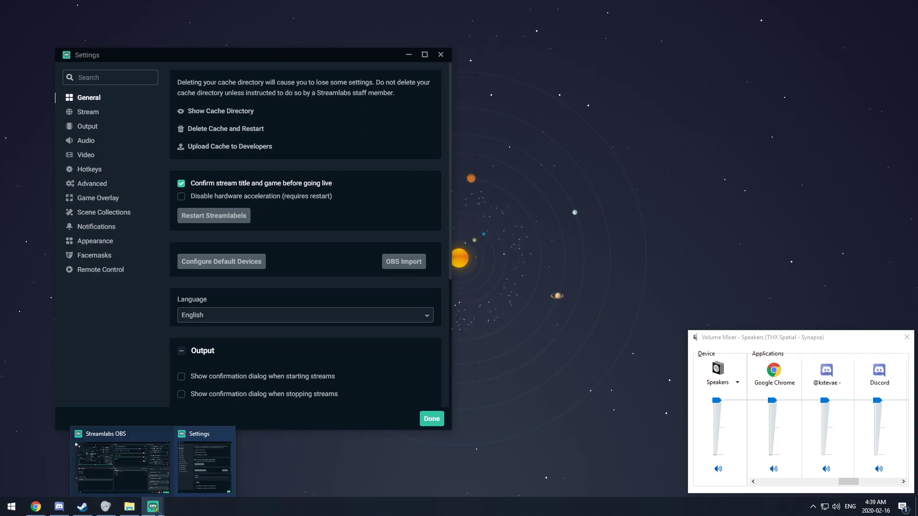
drag(238, 57, 388, 68)
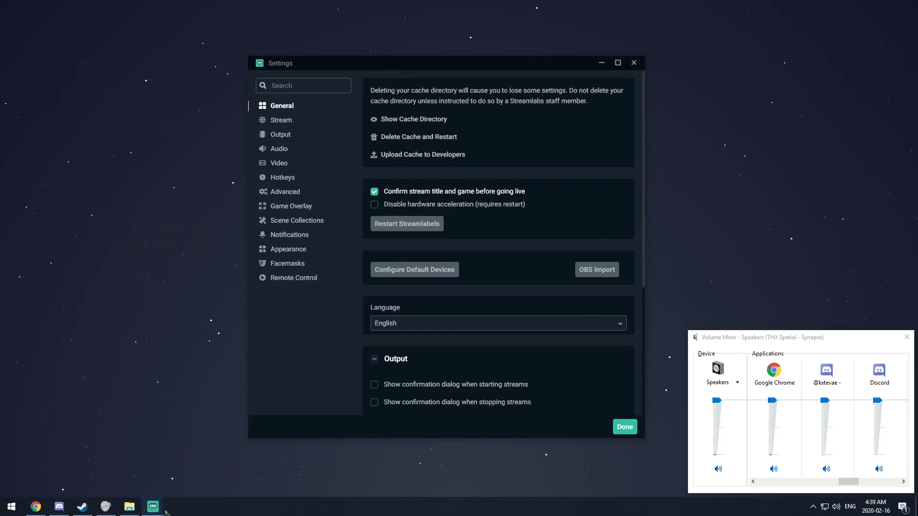
mouse_move(162, 510)
click(123, 476)
drag(424, 63, 400, 66)
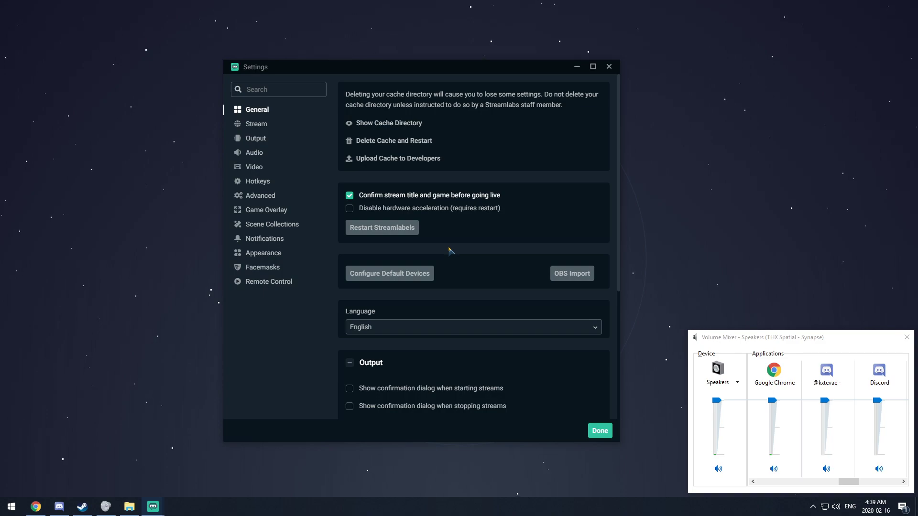
Scroll through the General page's cache, output and snapping options
scroll(440, 258, down, 2)
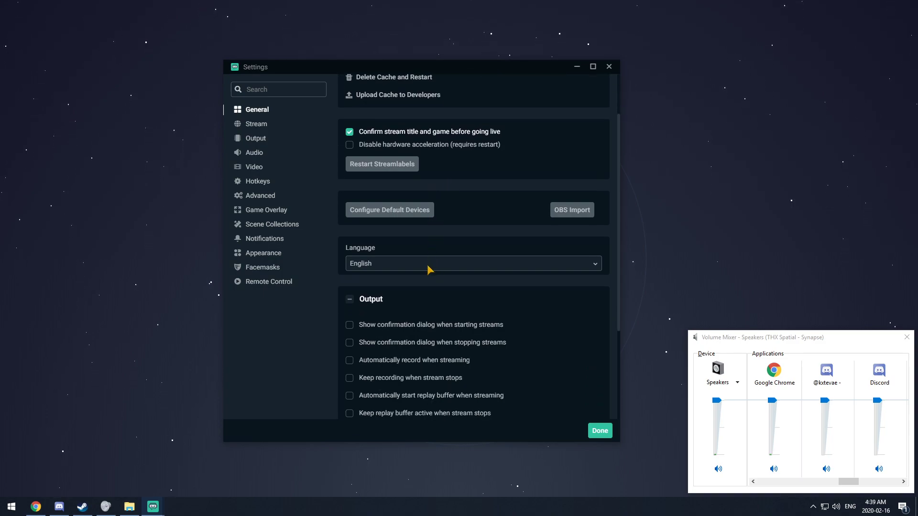
scroll(430, 269, down, 2)
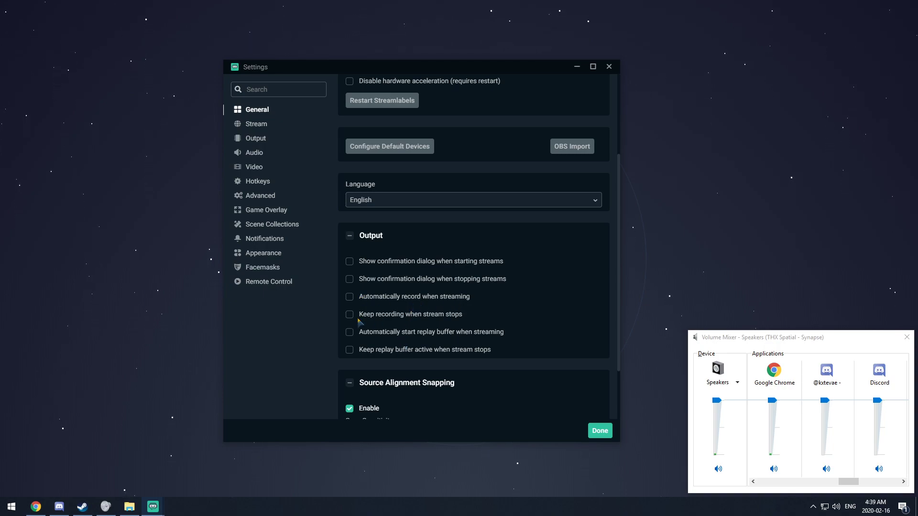
scroll(449, 331, down, 1)
scroll(457, 330, up, 1)
scroll(471, 306, down, 1)
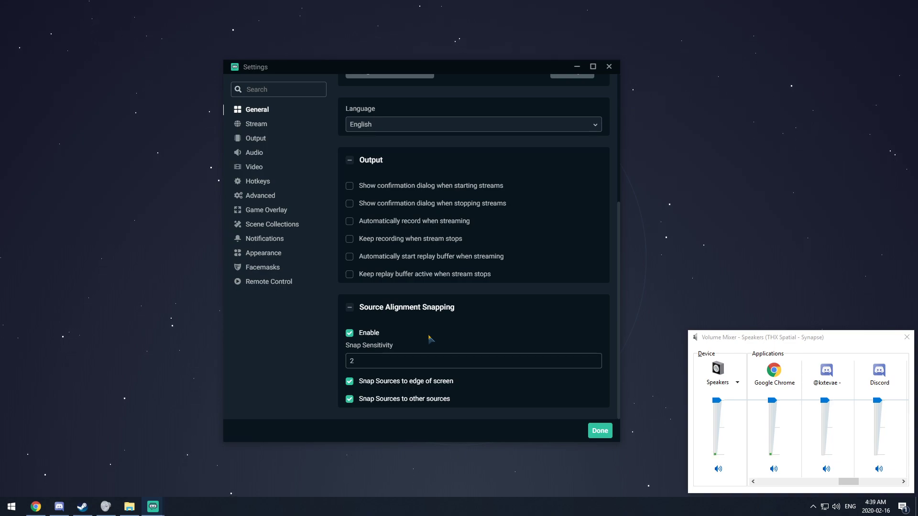
scroll(430, 338, up, 2)
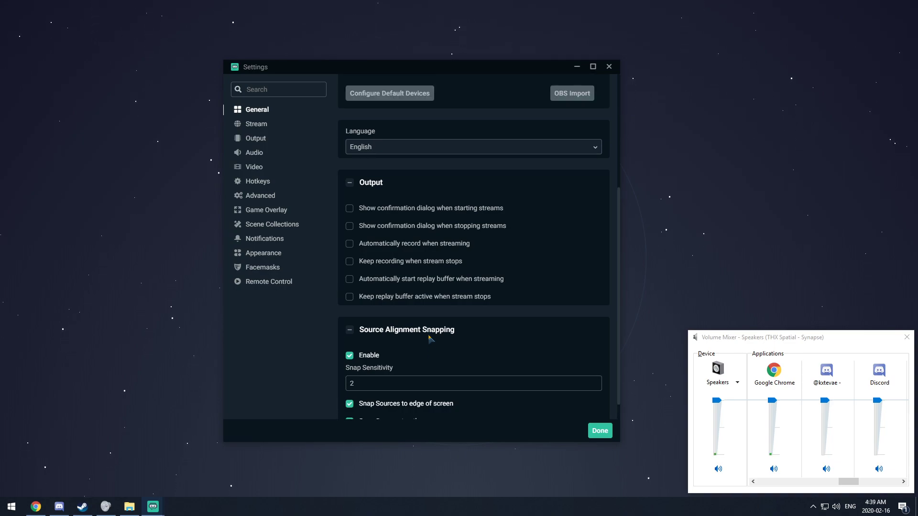
scroll(430, 339, down, 2)
scroll(429, 338, up, 4)
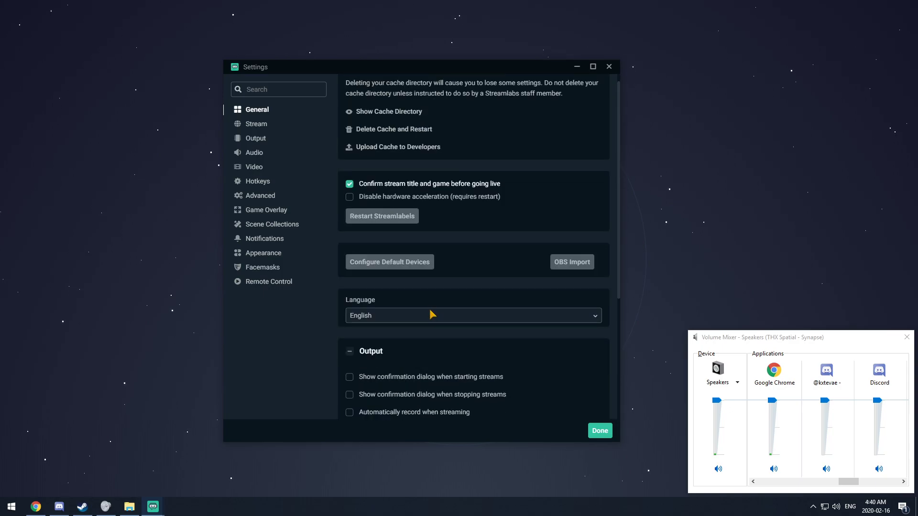
scroll(443, 259, down, 4)
scroll(443, 263, up, 4)
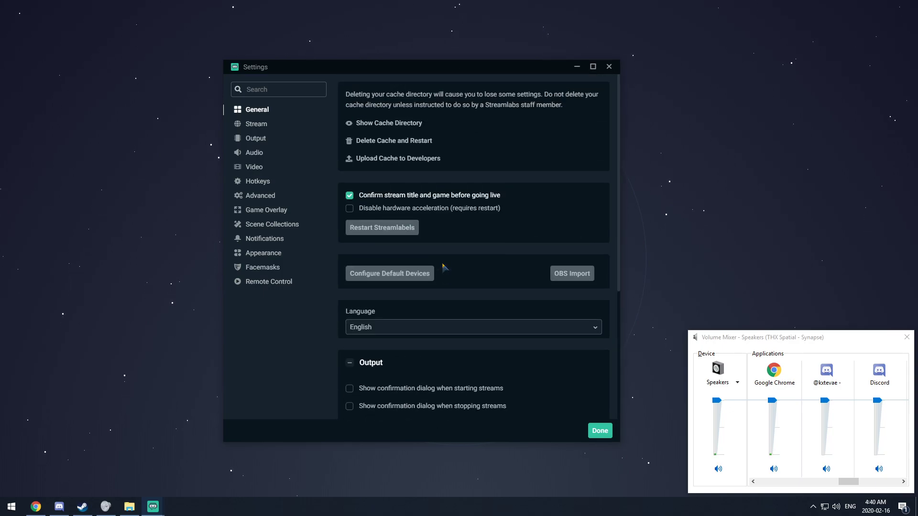
scroll(454, 287, down, 2)
scroll(464, 306, up, 2)
On the Stream page, keep Twitch with the Auto (Recommended) server, then choose Custom Streaming Server
click(257, 124)
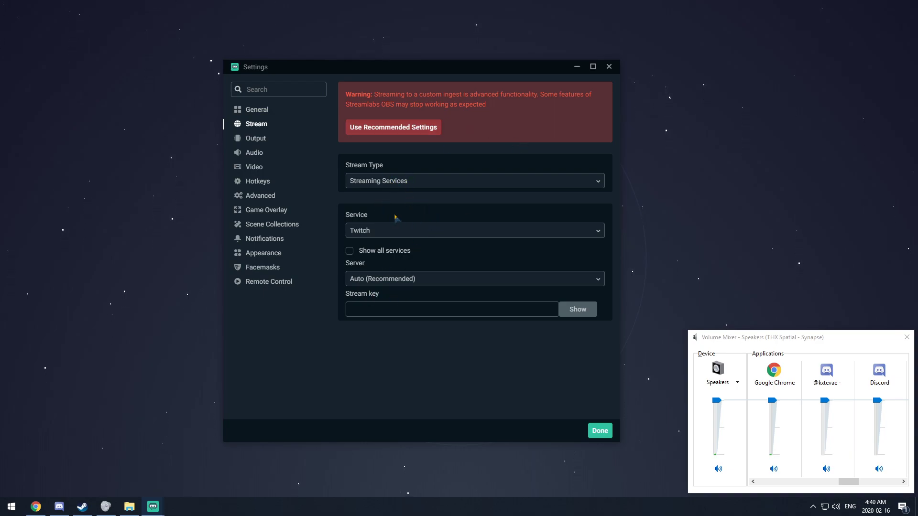
click(382, 231)
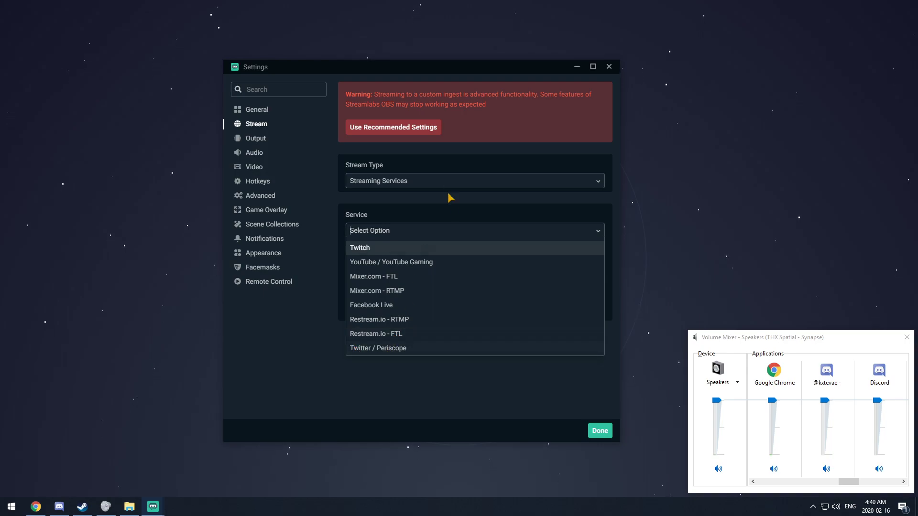
click(313, 349)
click(403, 282)
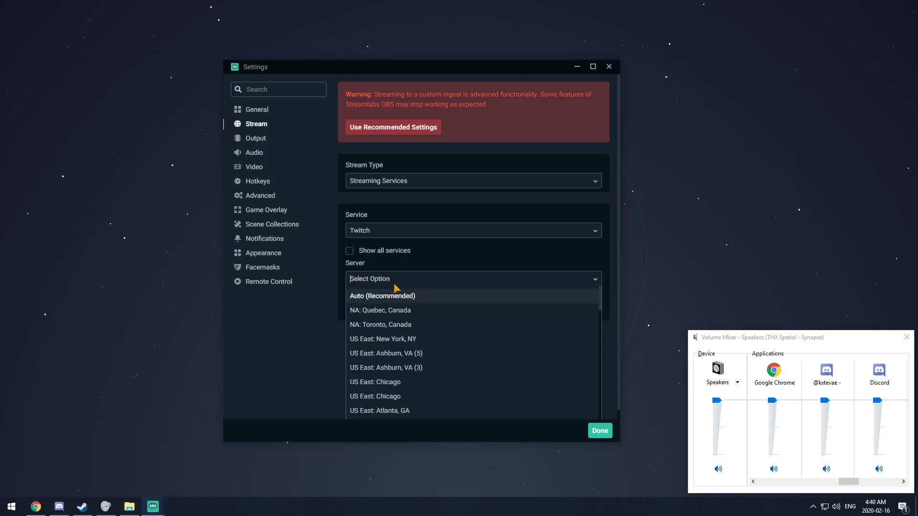
click(376, 296)
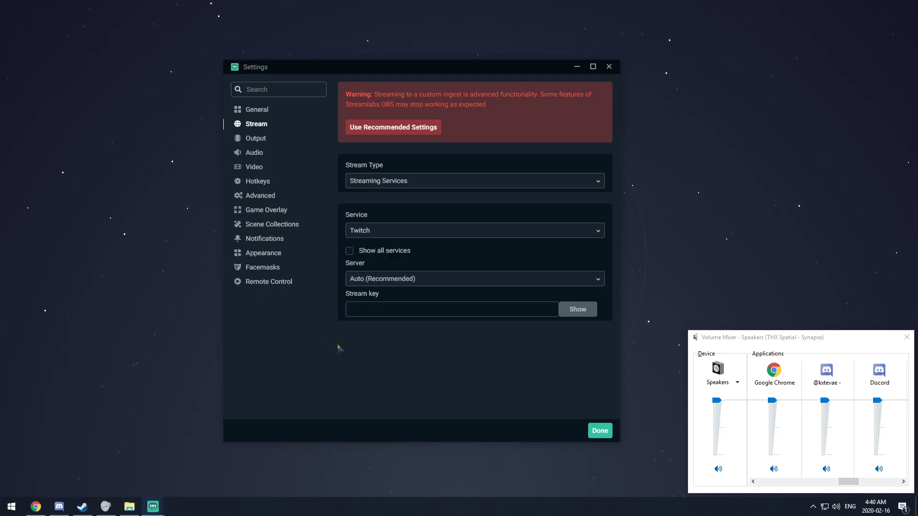
click(403, 283)
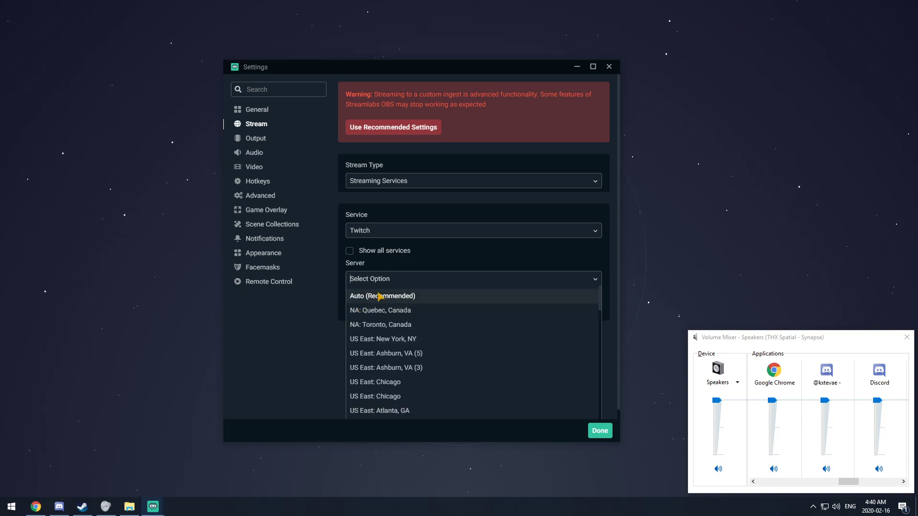
click(314, 372)
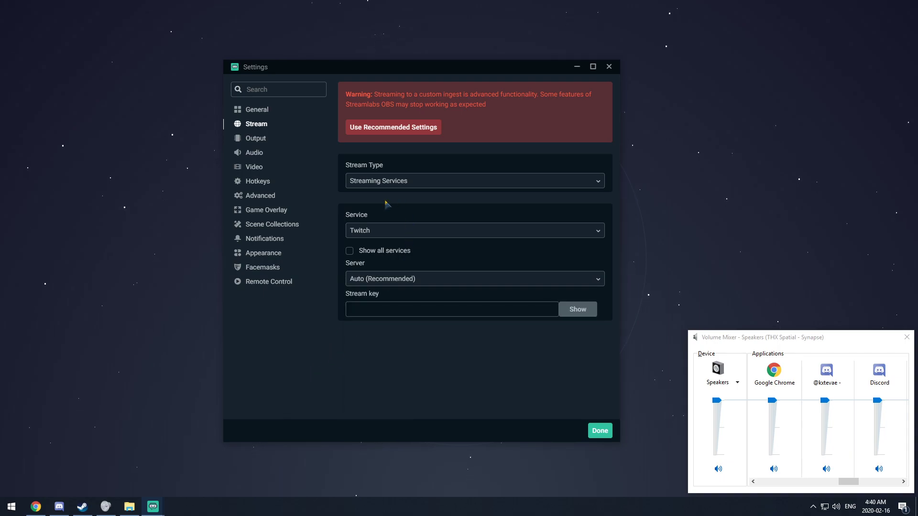
click(390, 182)
click(386, 212)
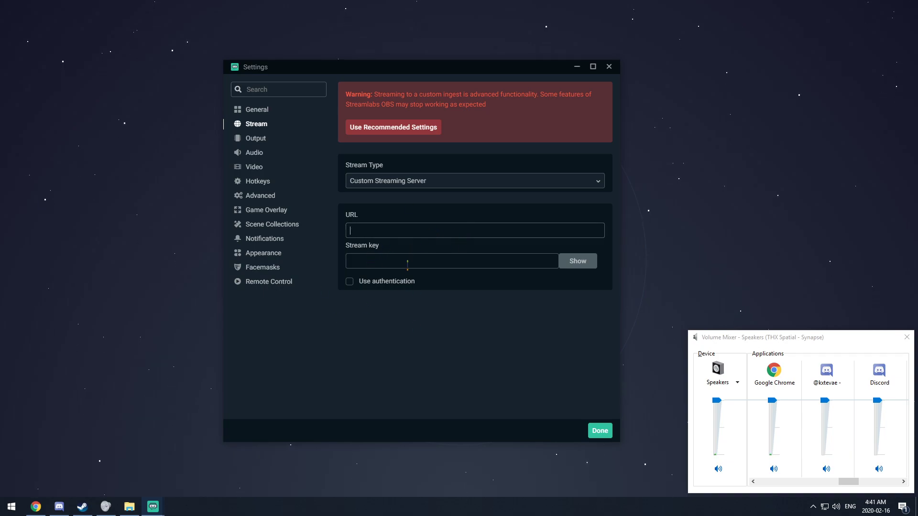
click(380, 182)
click(381, 196)
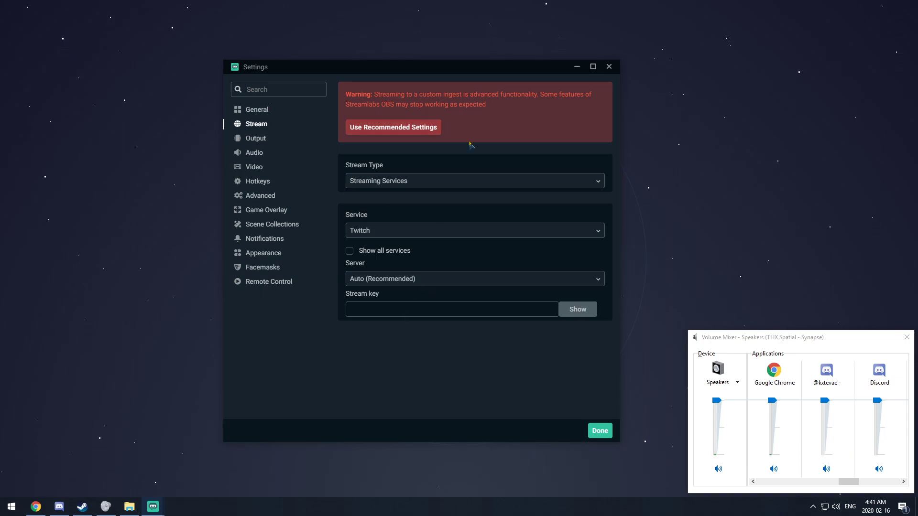
click(383, 129)
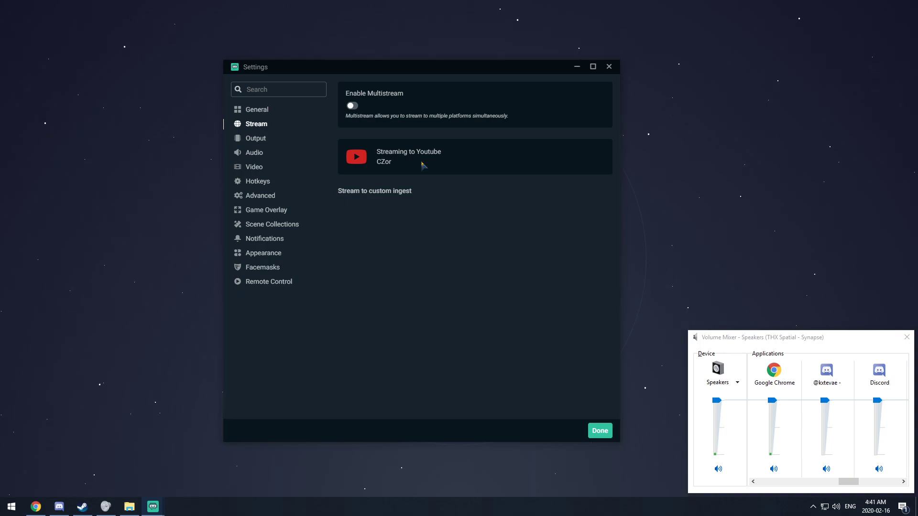
click(365, 191)
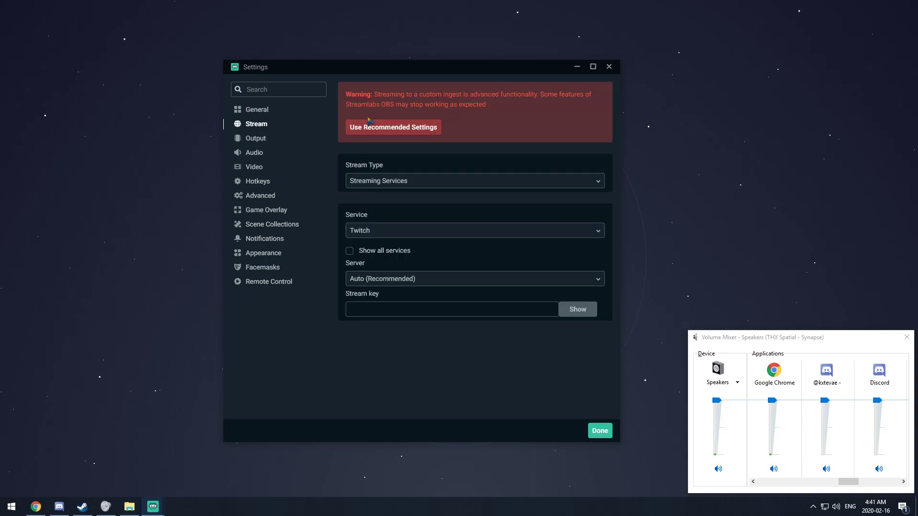
click(398, 186)
click(381, 212)
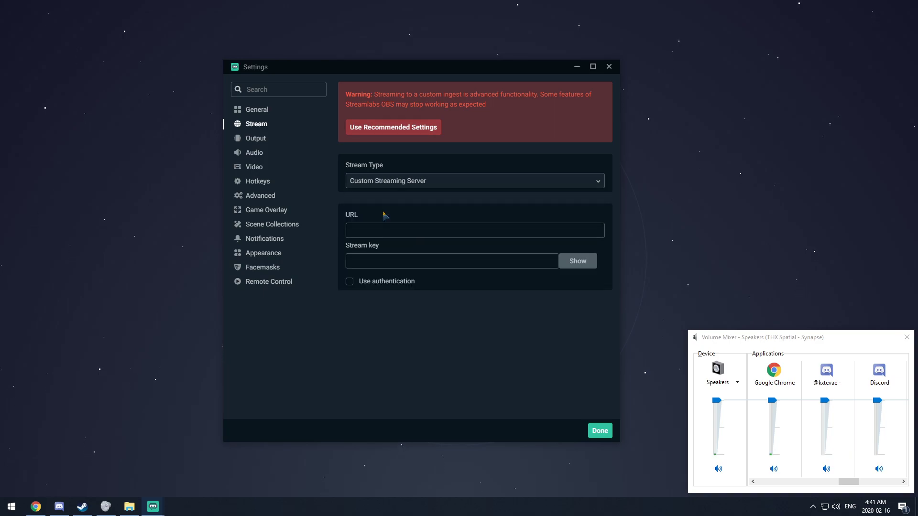
Show the Output page's streaming settings: Hardware (NVENC) (new), CBR, 4500 bitrate
click(255, 140)
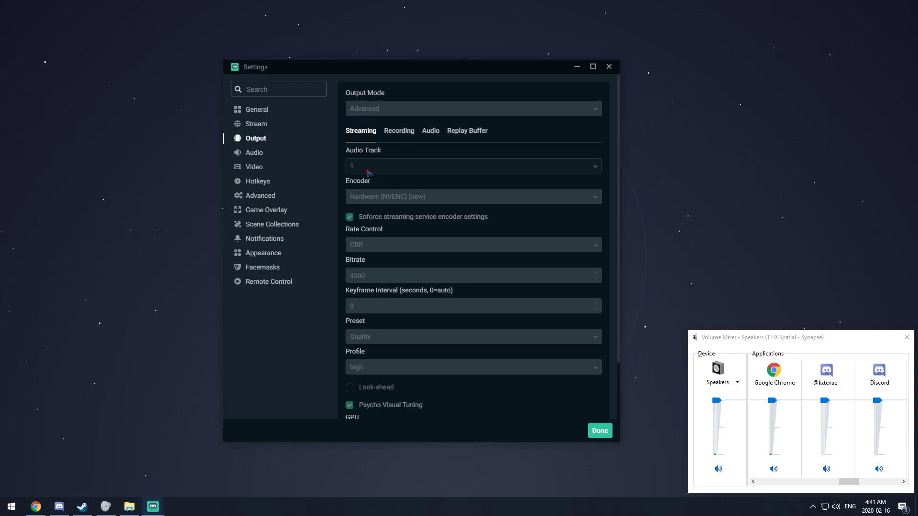
scroll(407, 155, down, 2)
scroll(428, 157, up, 2)
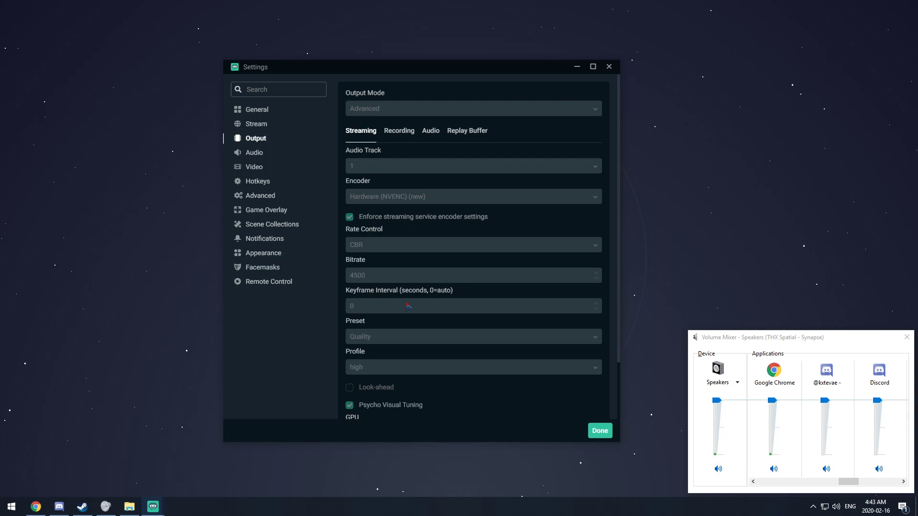
scroll(420, 289, down, 2)
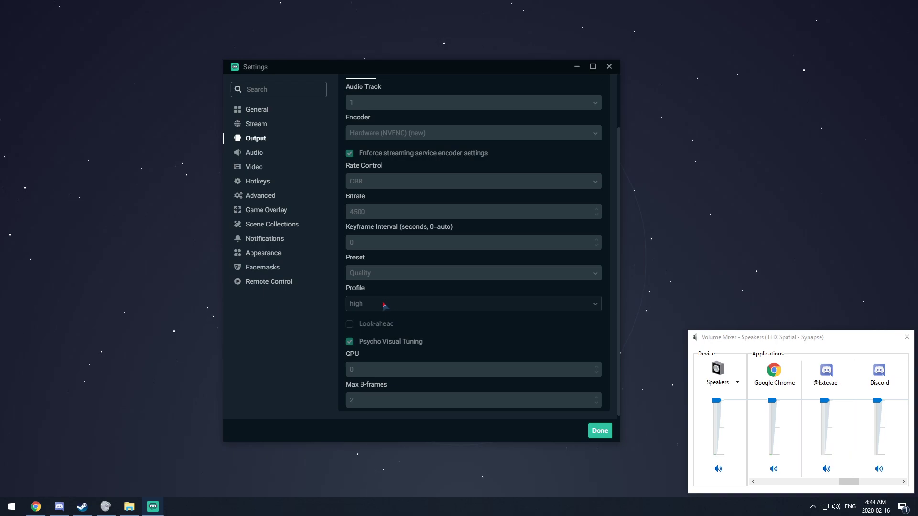
scroll(391, 306, down, 1)
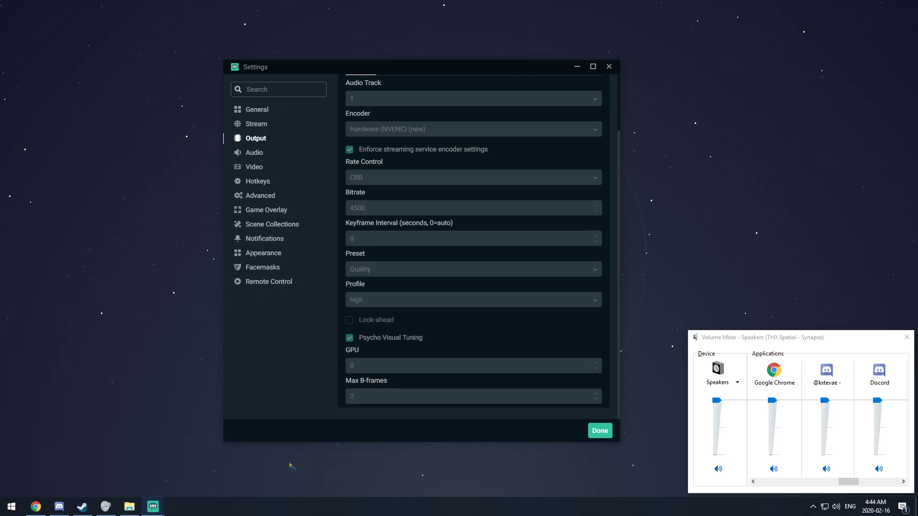
scroll(392, 128, up, 3)
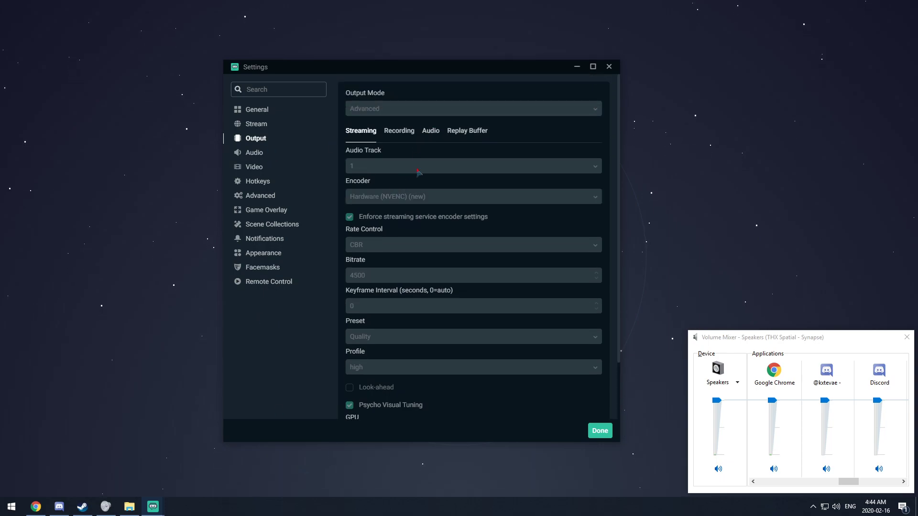
Switch back and forth between the Recording and Streaming output settings to compare them
click(399, 132)
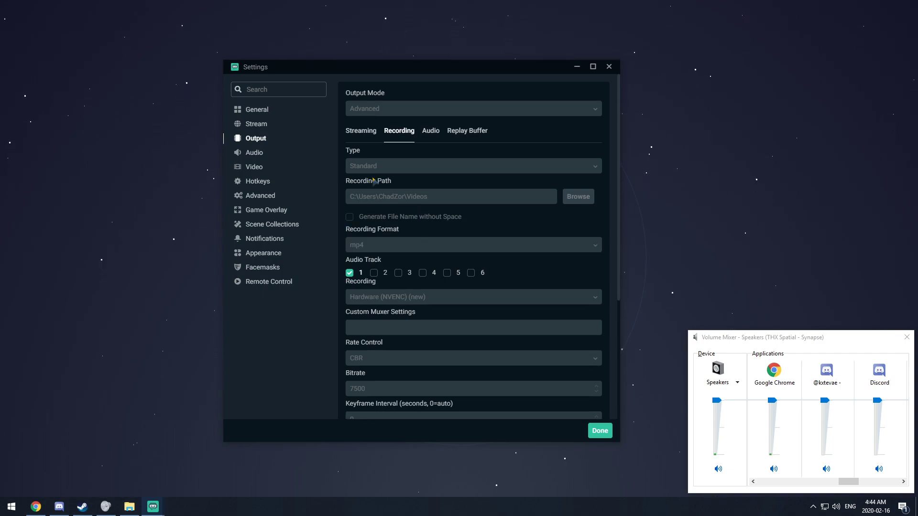
click(367, 132)
click(399, 132)
click(358, 131)
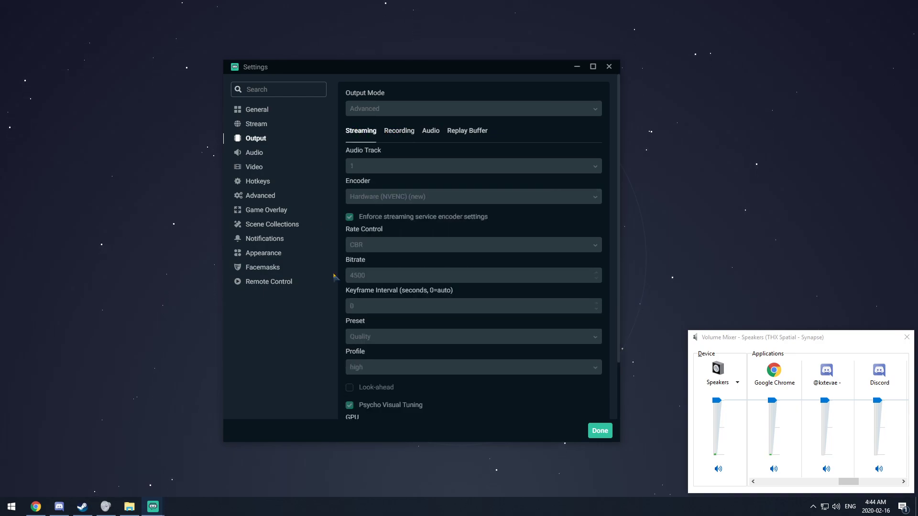
click(402, 134)
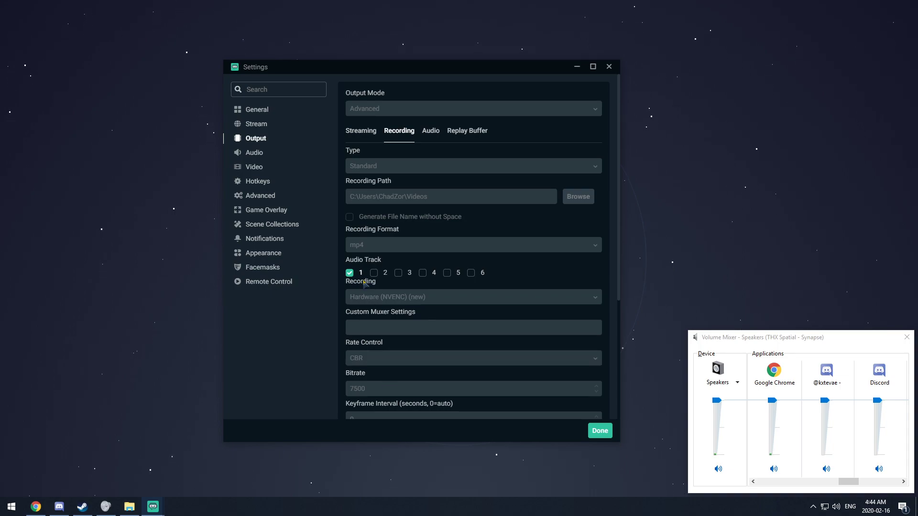
scroll(366, 215, down, 5)
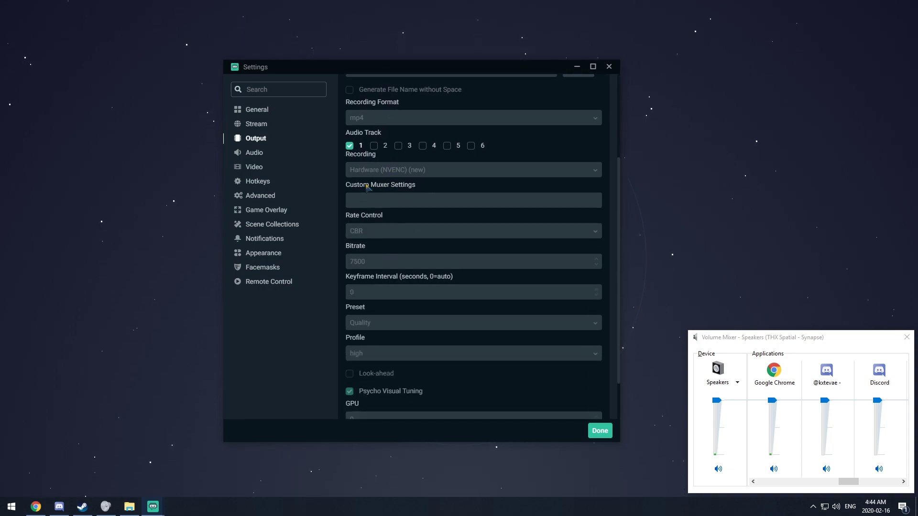
scroll(369, 175, up, 2)
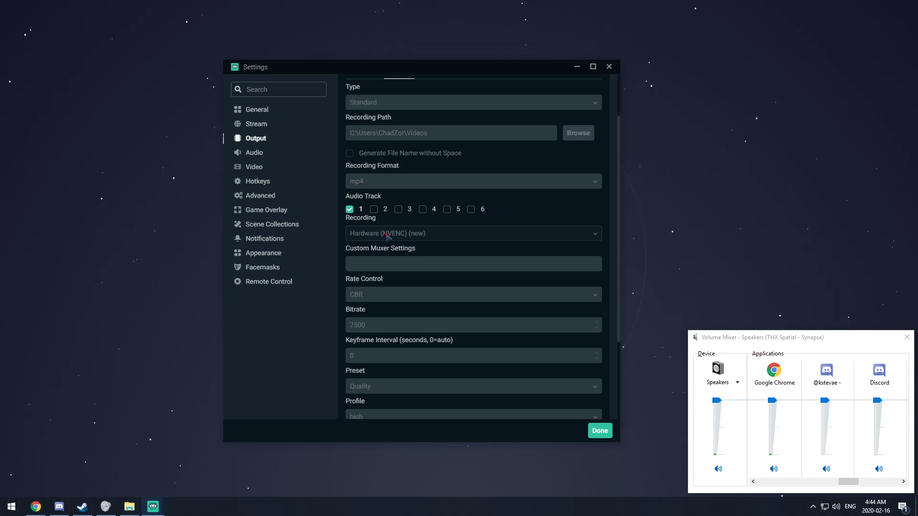
scroll(373, 160, up, 4)
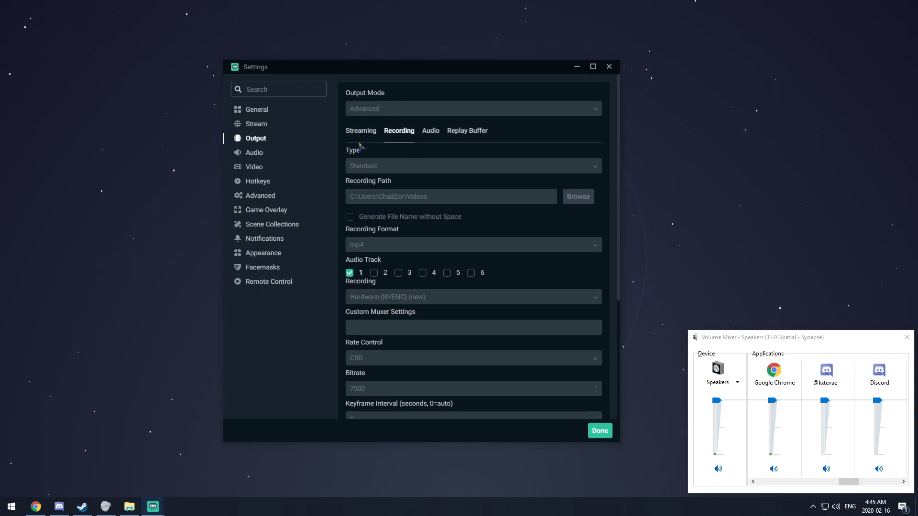
Scroll the Recording settings: mp4 format, audio track 1, NVENC (new), CBR, 7500 bitrate
click(375, 134)
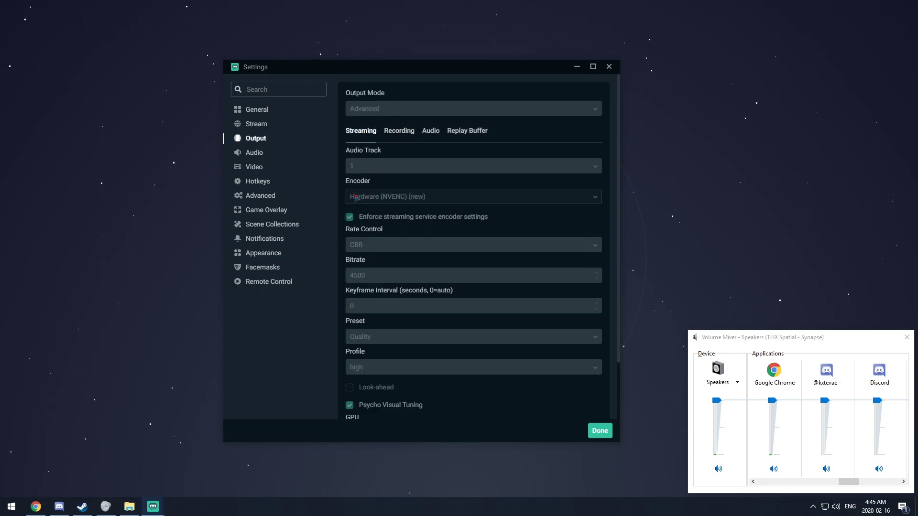
click(399, 130)
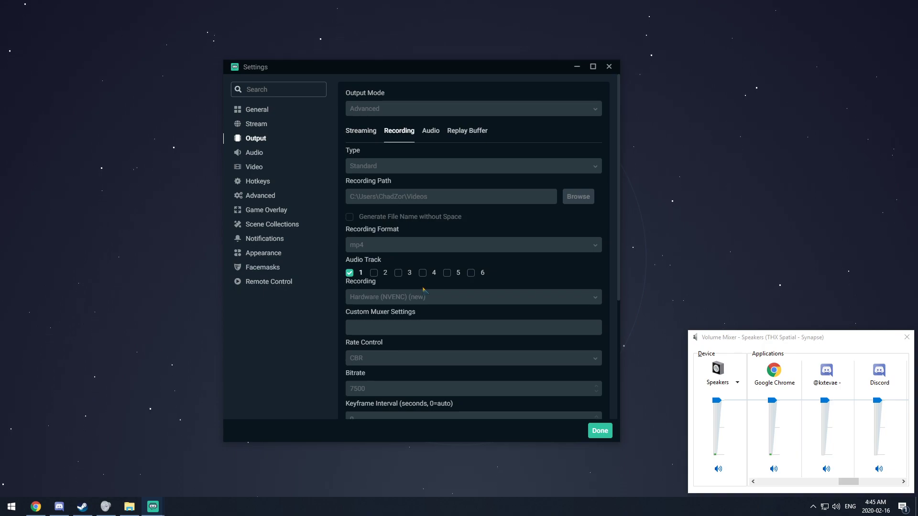
scroll(369, 232, down, 4)
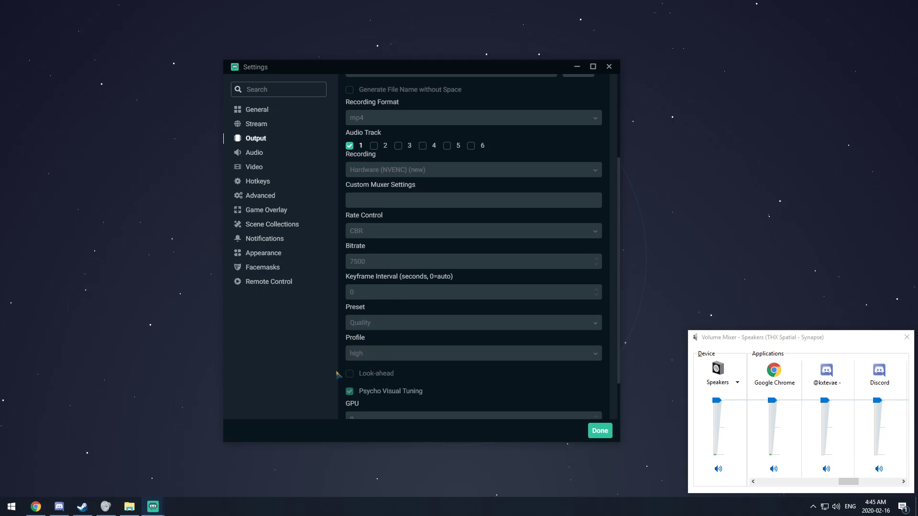
scroll(359, 335, down, 1)
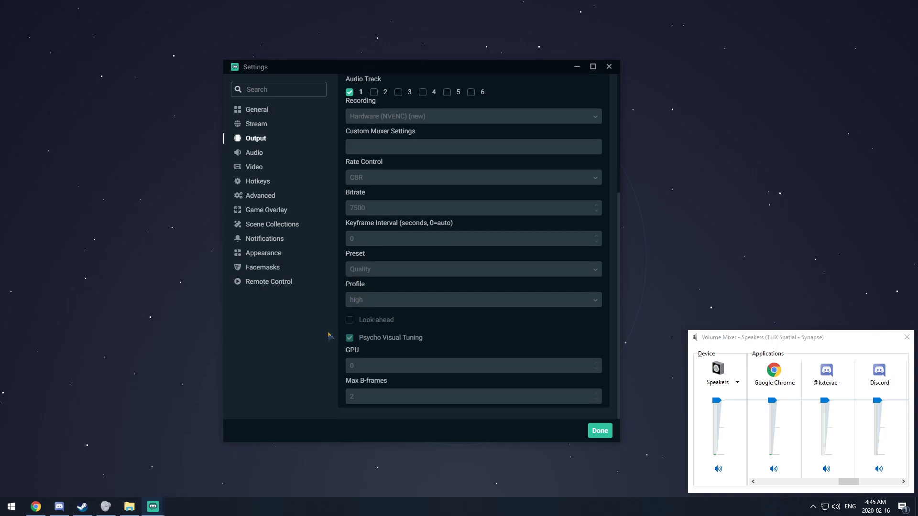
scroll(421, 339, up, 1)
scroll(447, 344, down, 1)
scroll(492, 315, up, 4)
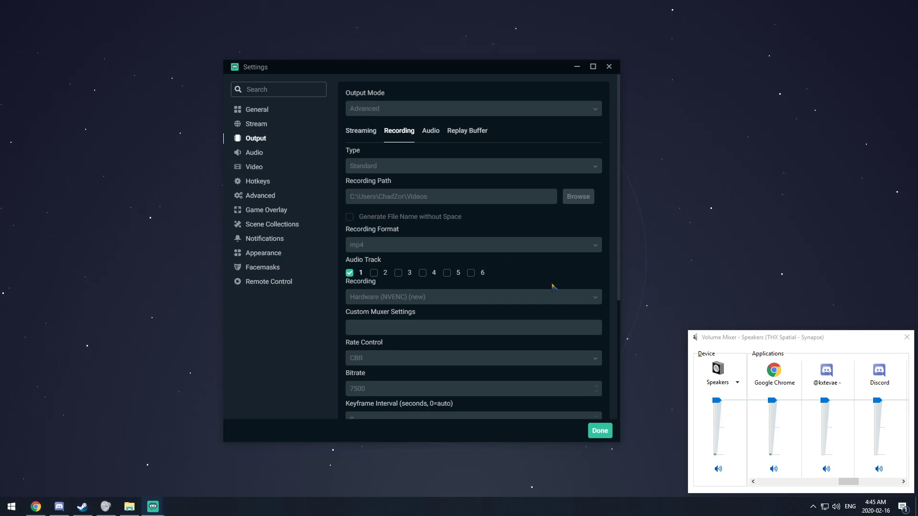
Scroll through the bitrates of audio tracks 1–6 in the Audio output settings
click(433, 138)
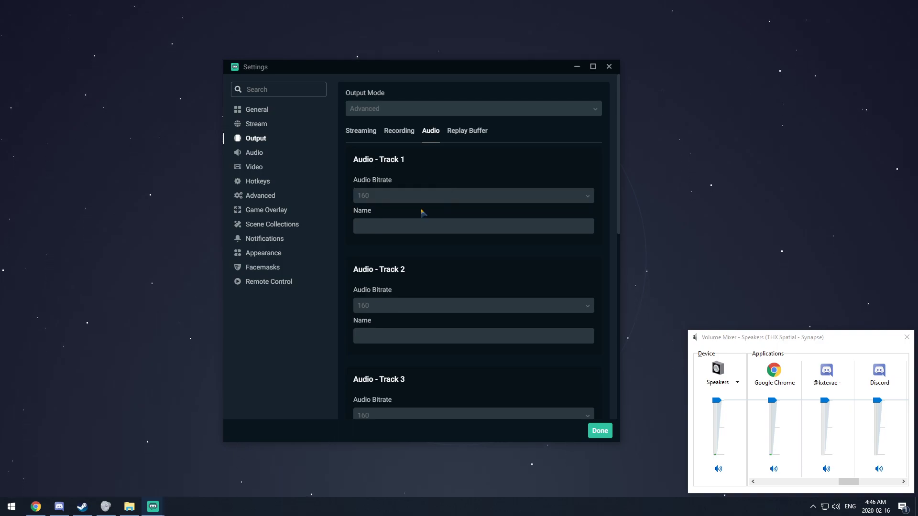
scroll(437, 273, down, 3)
scroll(436, 276, up, 3)
scroll(377, 201, down, 9)
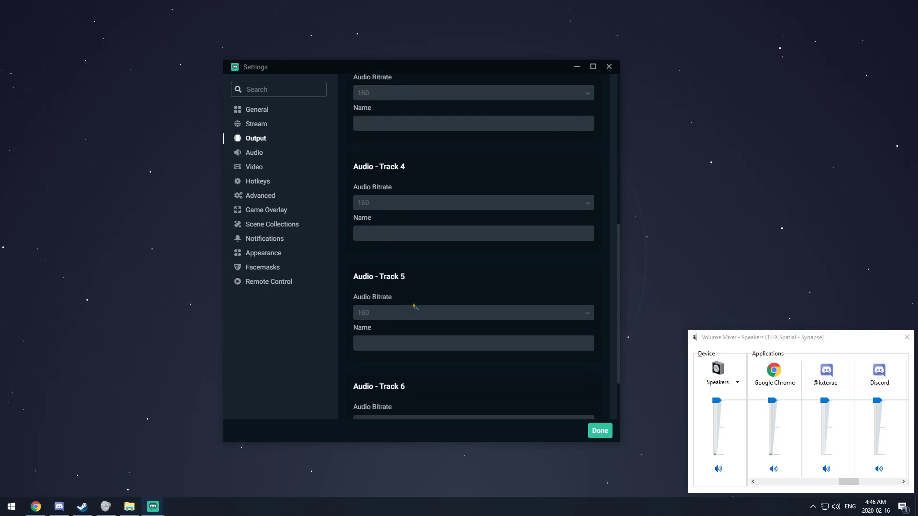
scroll(416, 332, up, 9)
scroll(402, 325, down, 9)
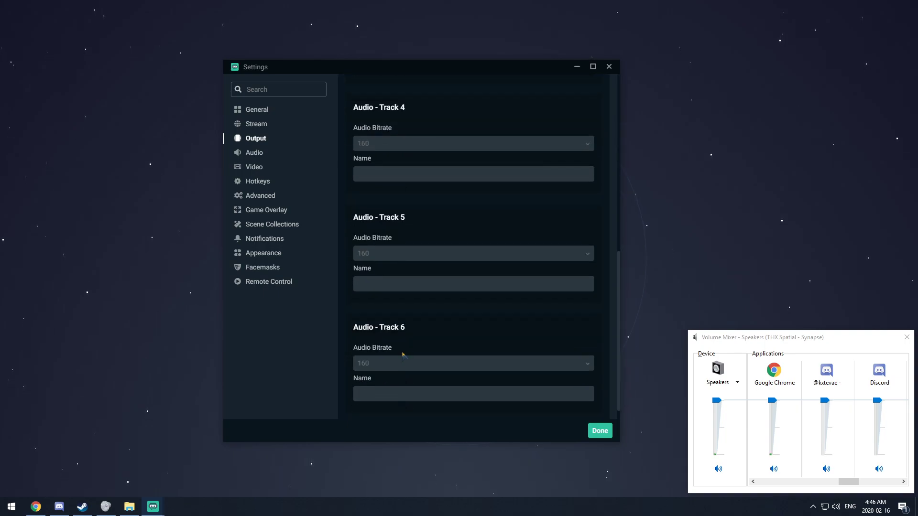
scroll(416, 358, up, 7)
scroll(423, 361, up, 2)
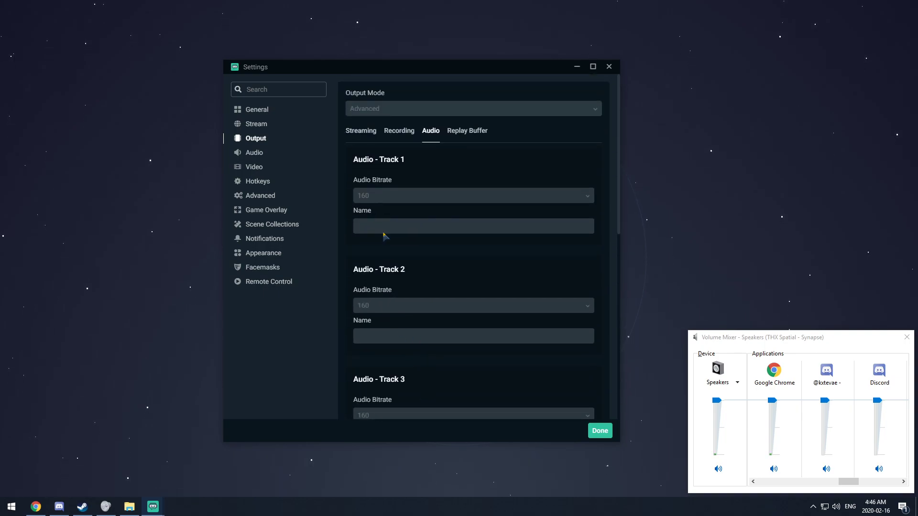
Check the Replay Buffer settings, then cycle through the output tabs ending on Streaming
click(471, 133)
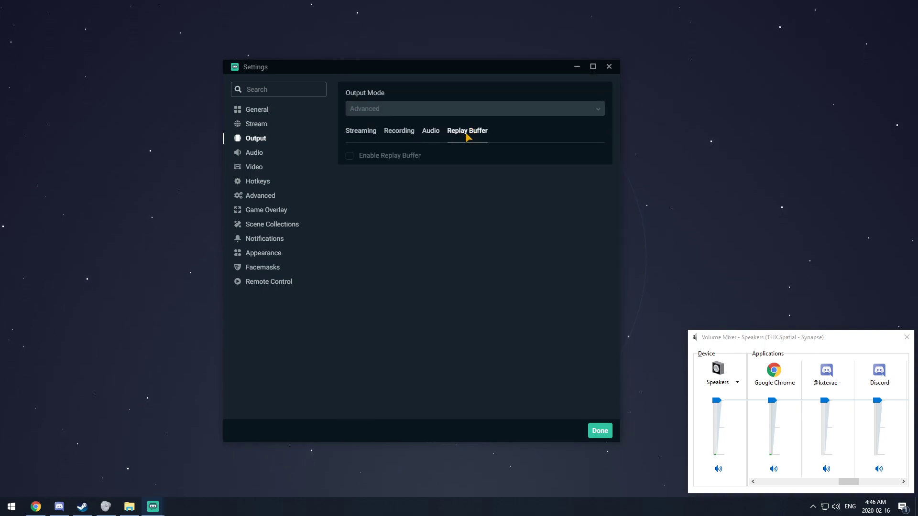
click(365, 134)
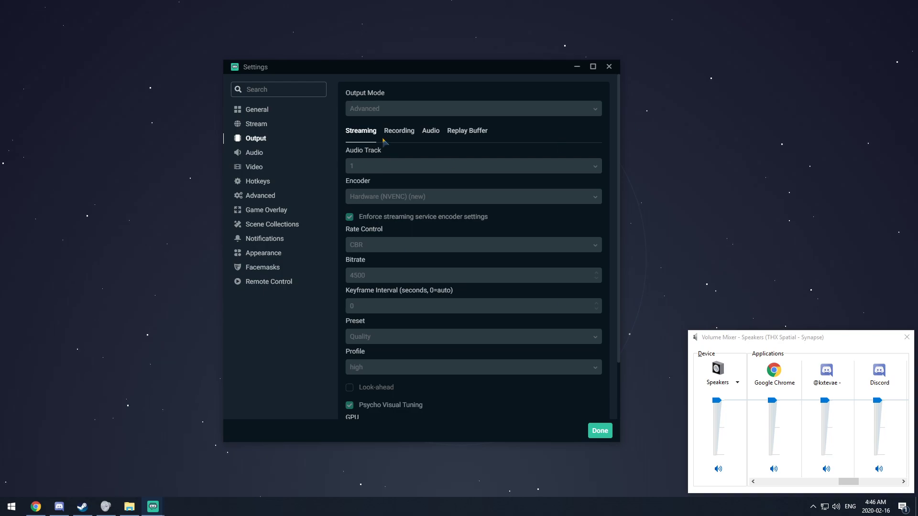
click(407, 133)
click(430, 131)
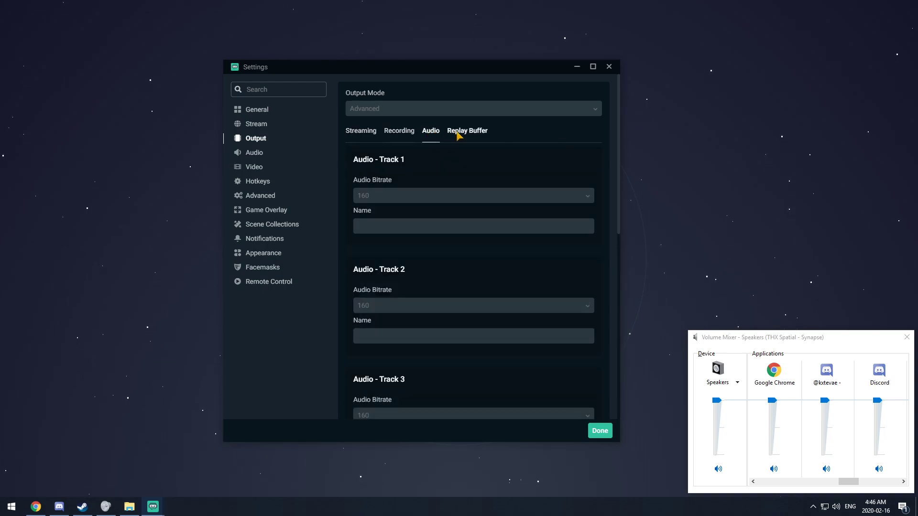
click(467, 131)
click(361, 131)
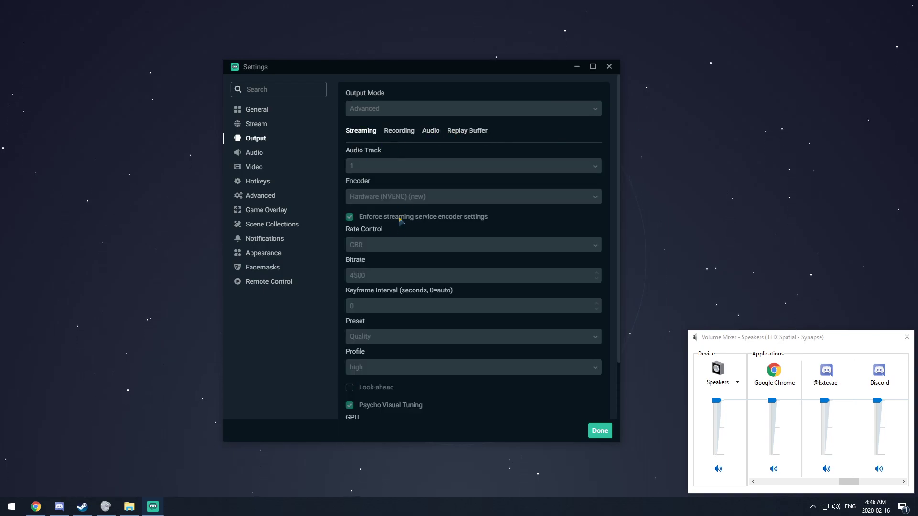
On the Audio settings page, keep the 44.1khz sample rate and Stereo channels
click(255, 152)
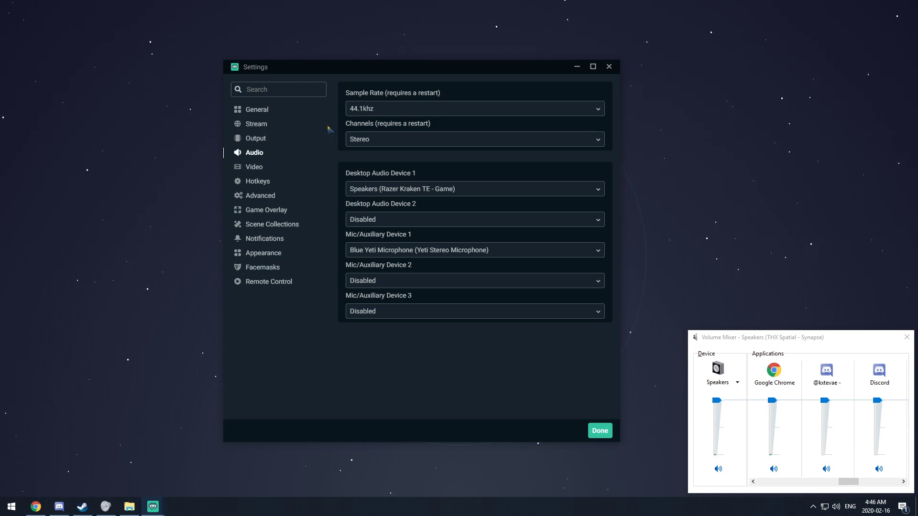
click(371, 114)
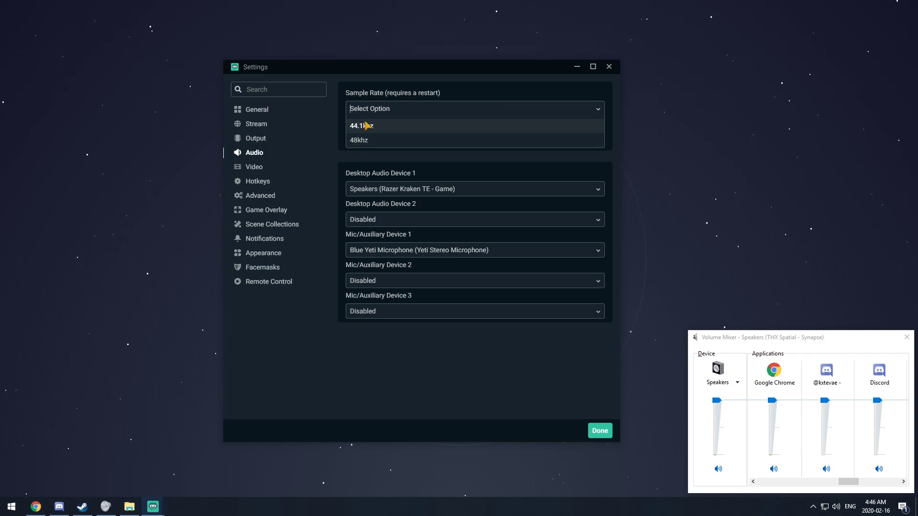
click(347, 129)
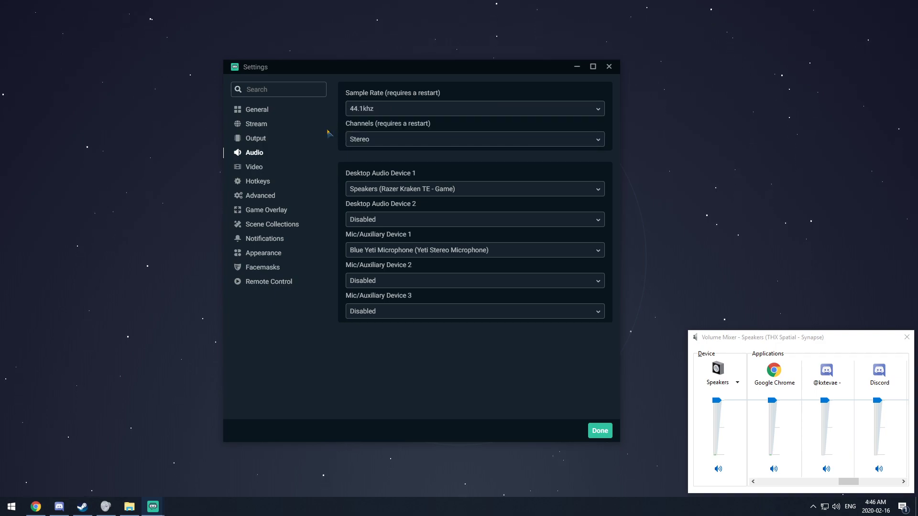
click(380, 141)
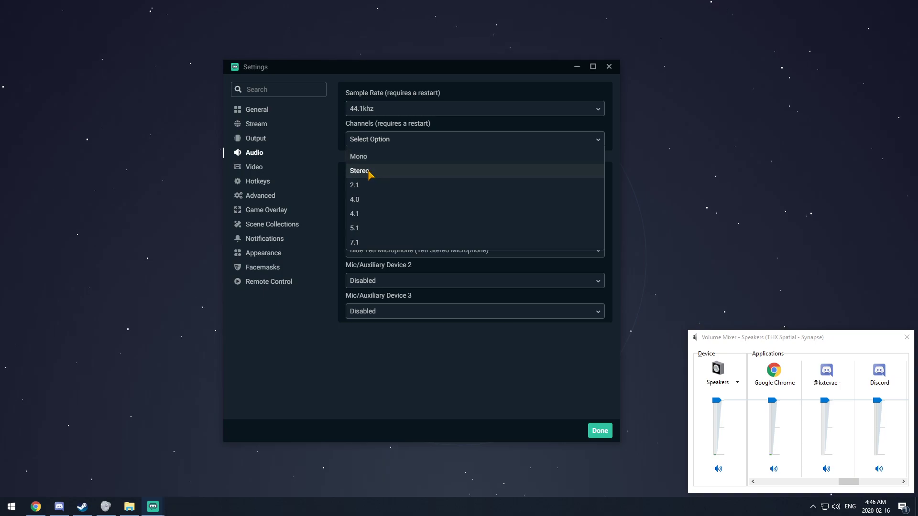
click(290, 147)
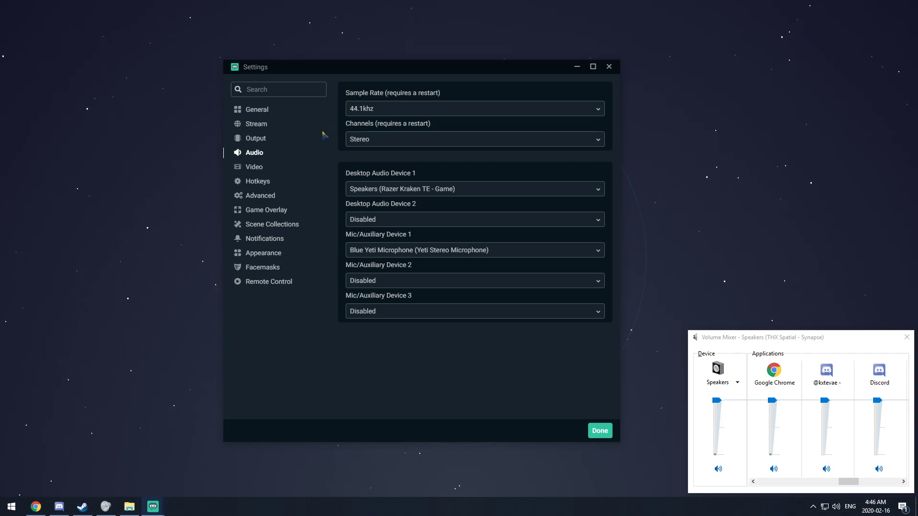
Show the Video settings: 1920x1080 base and output, Bicubic filter, 60 FPS
click(251, 171)
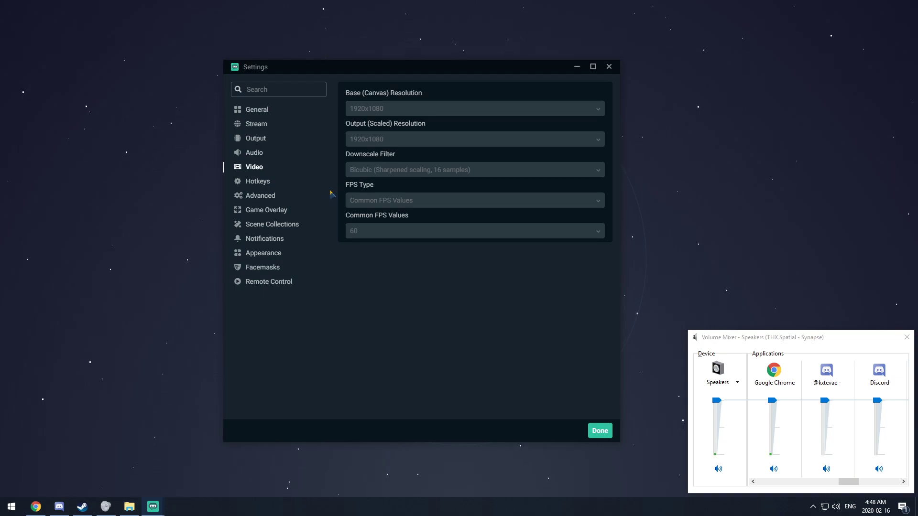
Scroll through the Hotkeys list, then show the Advanced page with Normal priority and NV12 color format
click(262, 184)
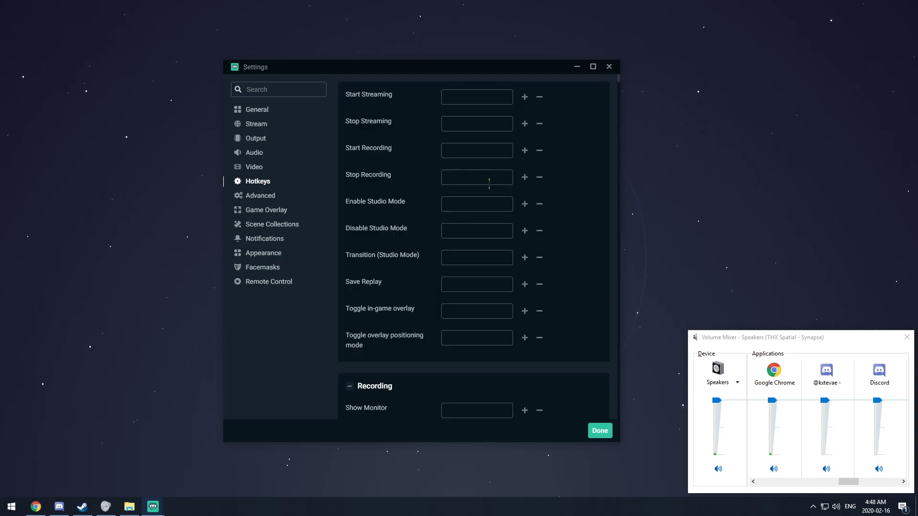
scroll(370, 404, down, 5)
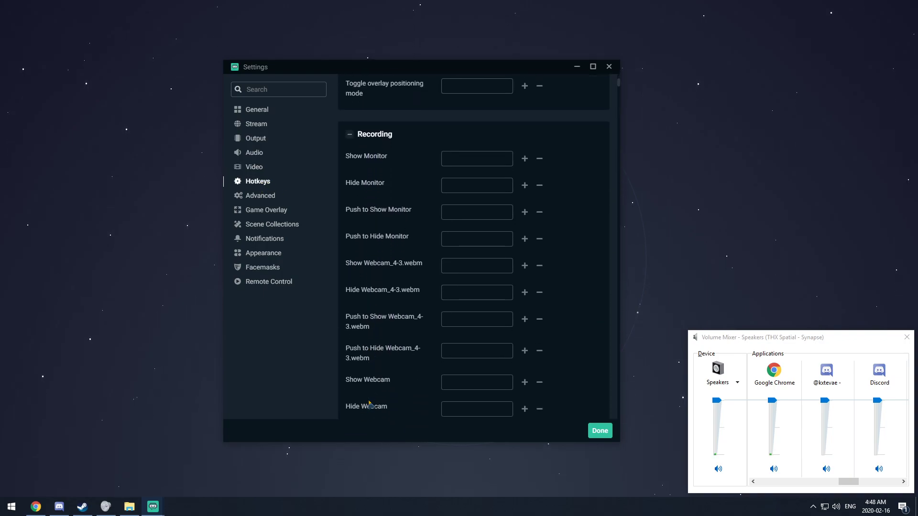
scroll(371, 402, up, 5)
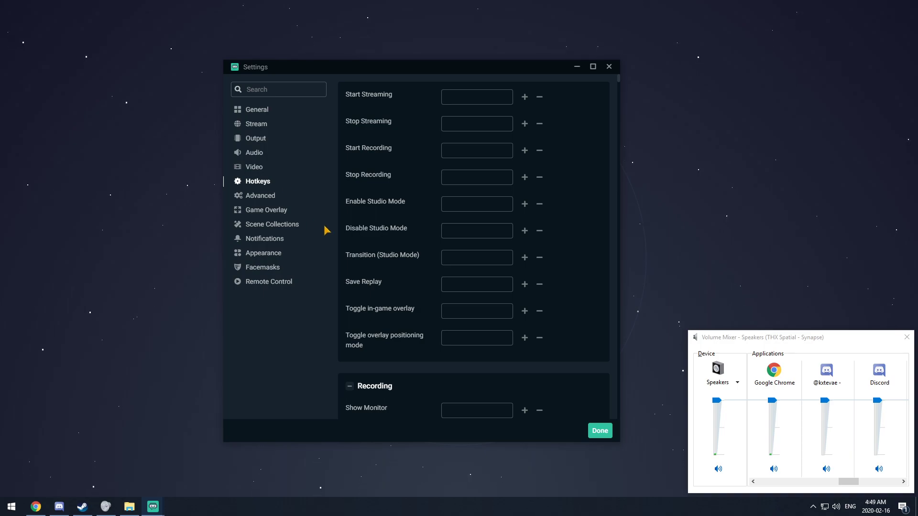
click(273, 199)
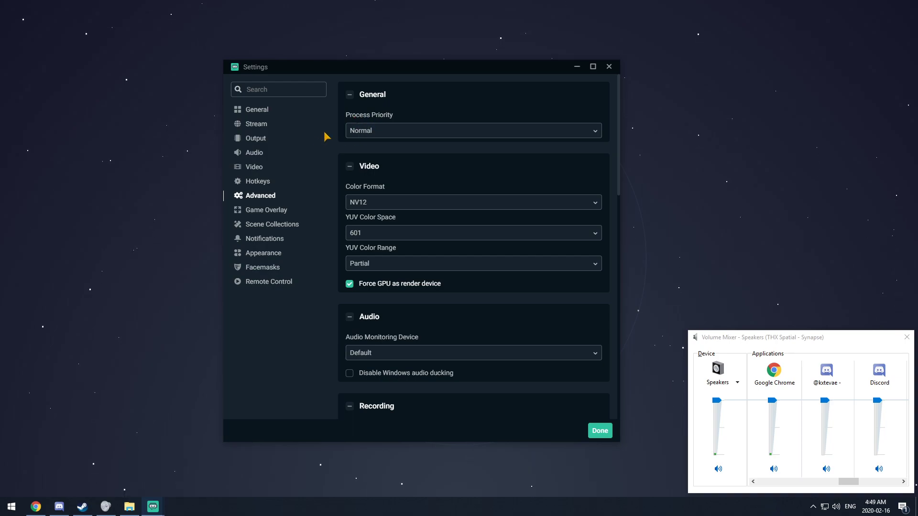
click(377, 133)
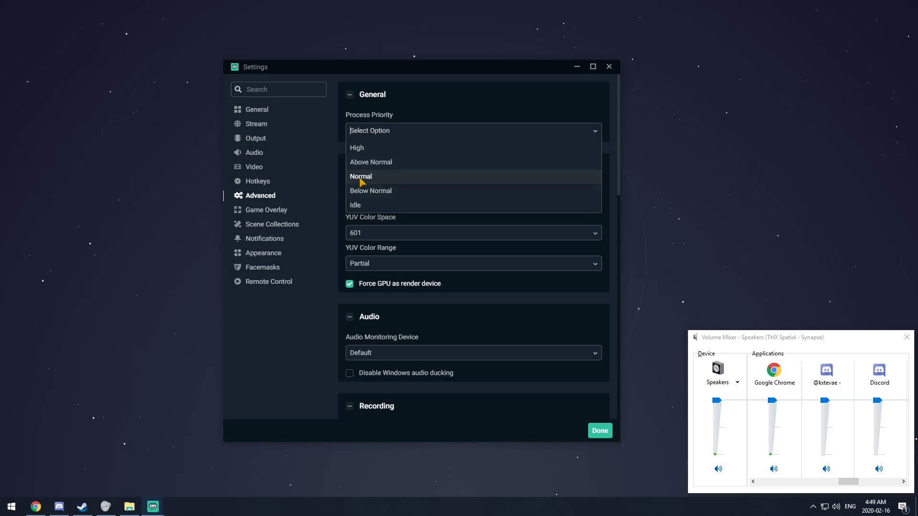
click(364, 178)
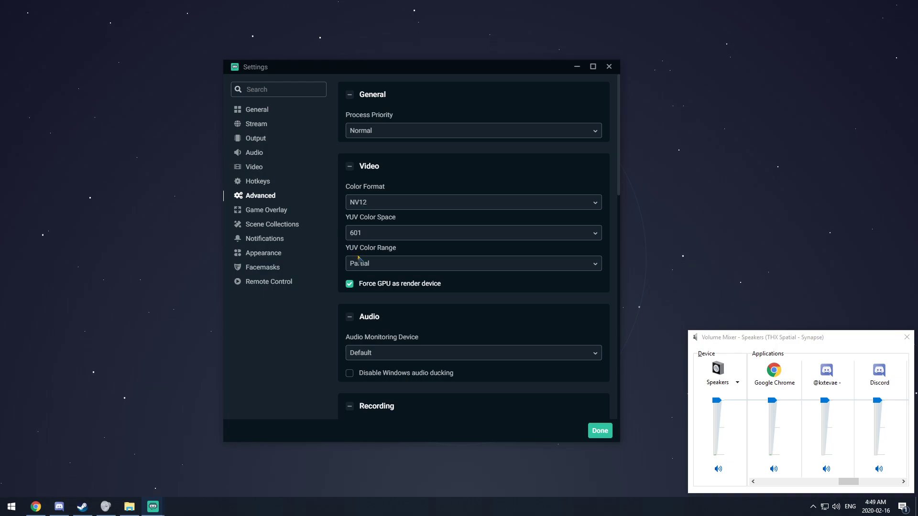
click(364, 203)
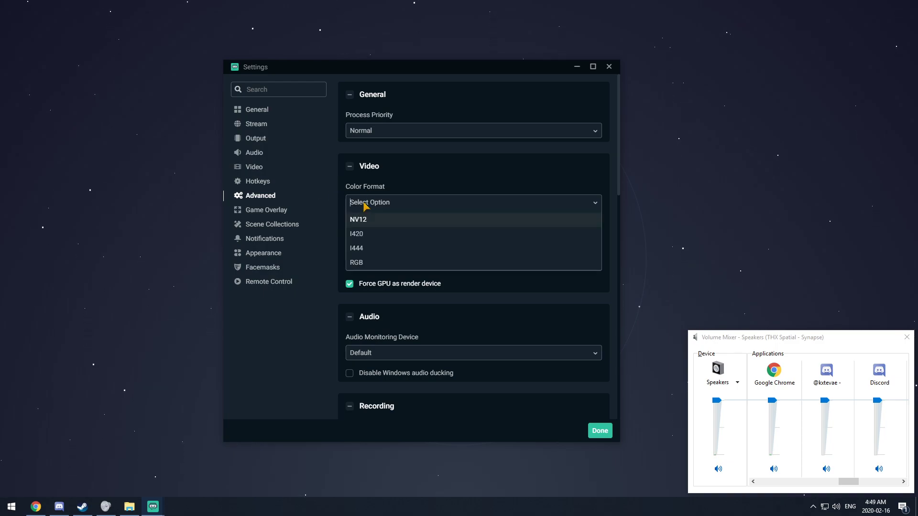
click(361, 220)
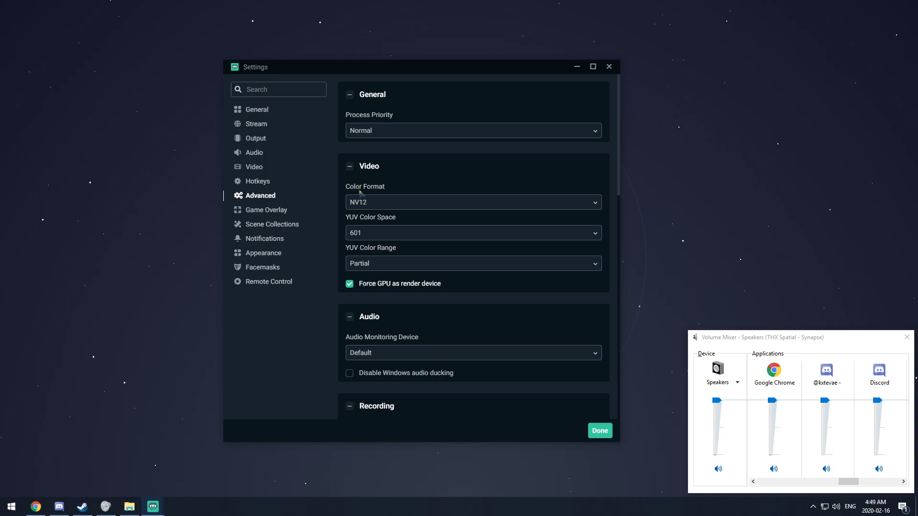
scroll(362, 215, down, 3)
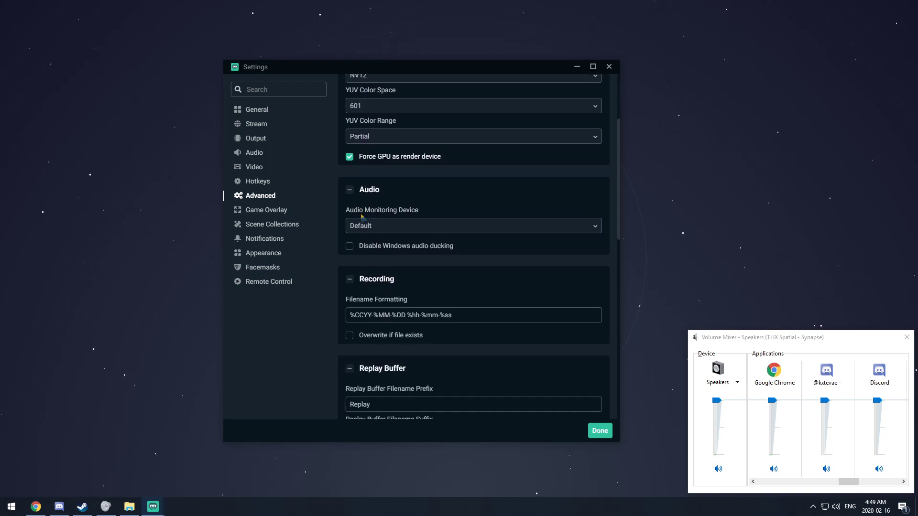
scroll(383, 171, down, 1)
scroll(384, 211, up, 3)
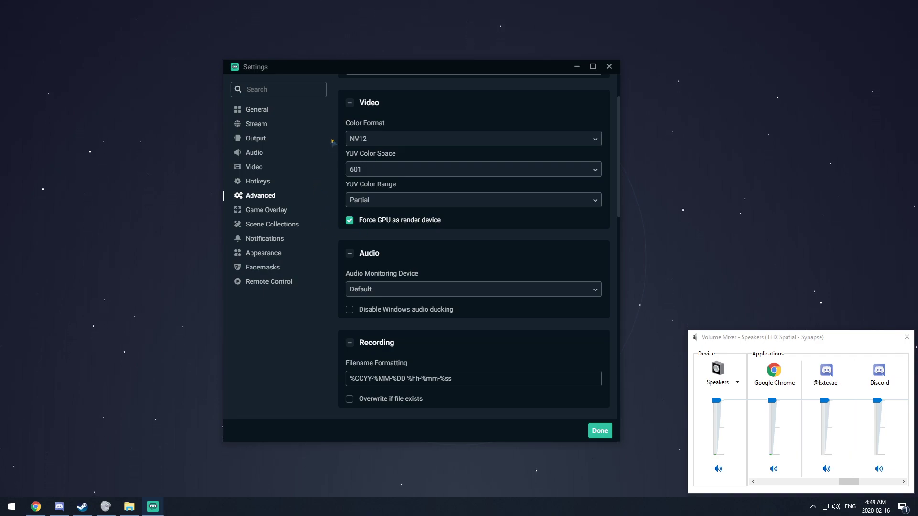
scroll(334, 140, up, 2)
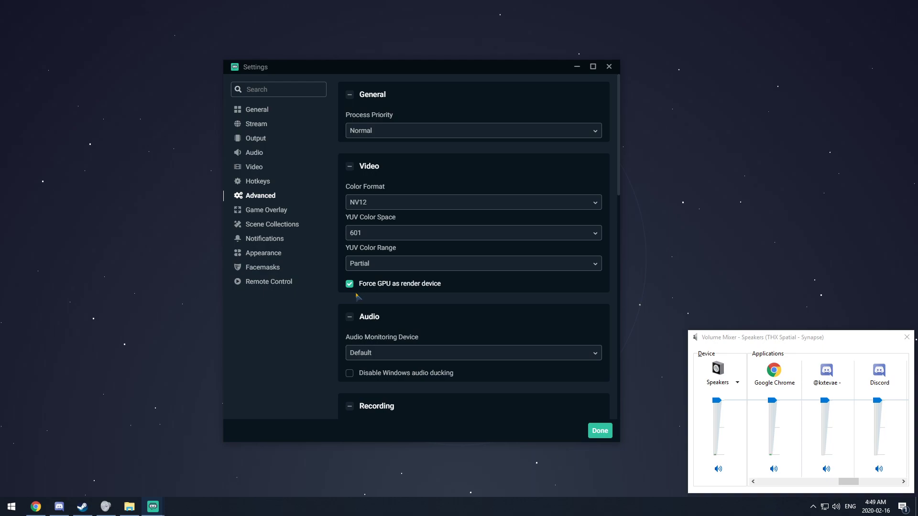
scroll(364, 182, down, 4)
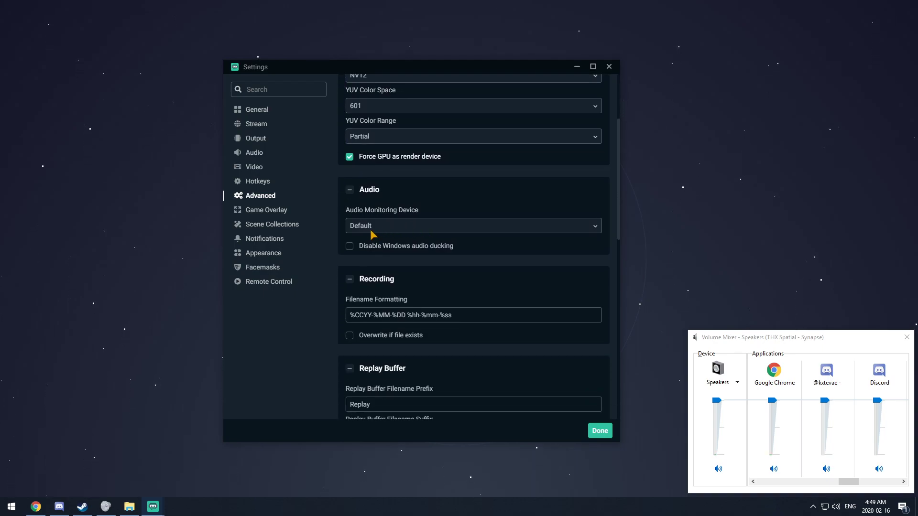
click(372, 226)
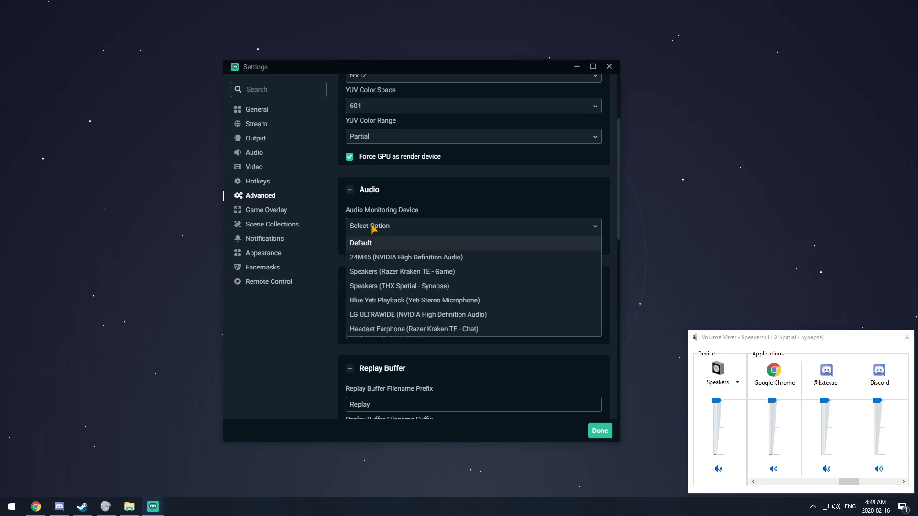
click(366, 241)
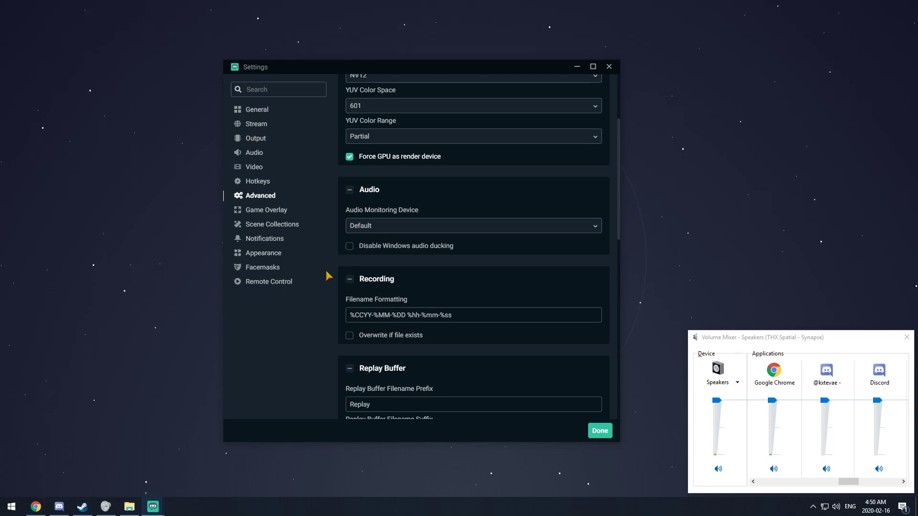
scroll(413, 309, down, 2)
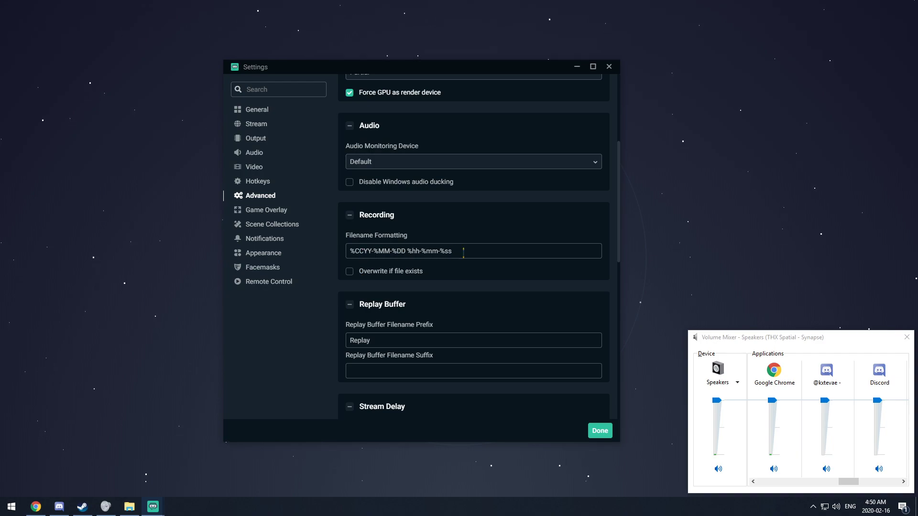
drag(458, 250, 337, 251)
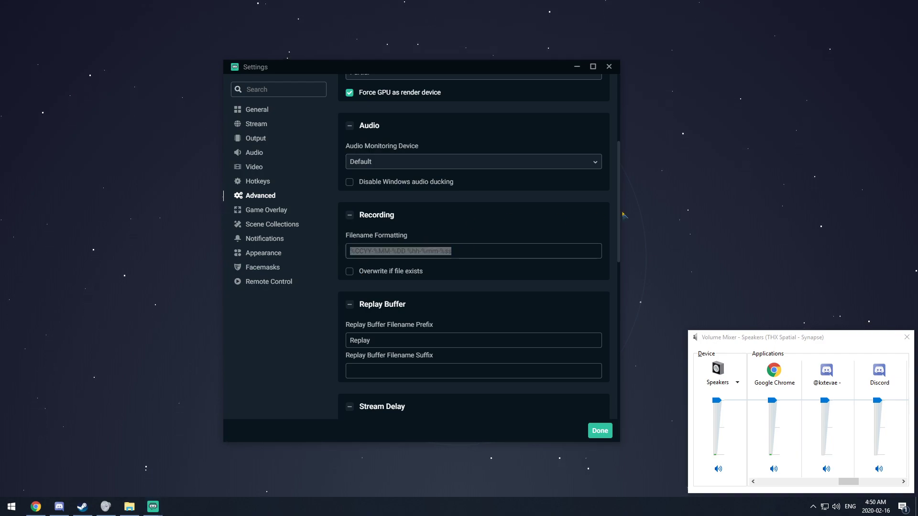
scroll(474, 270, down, 4)
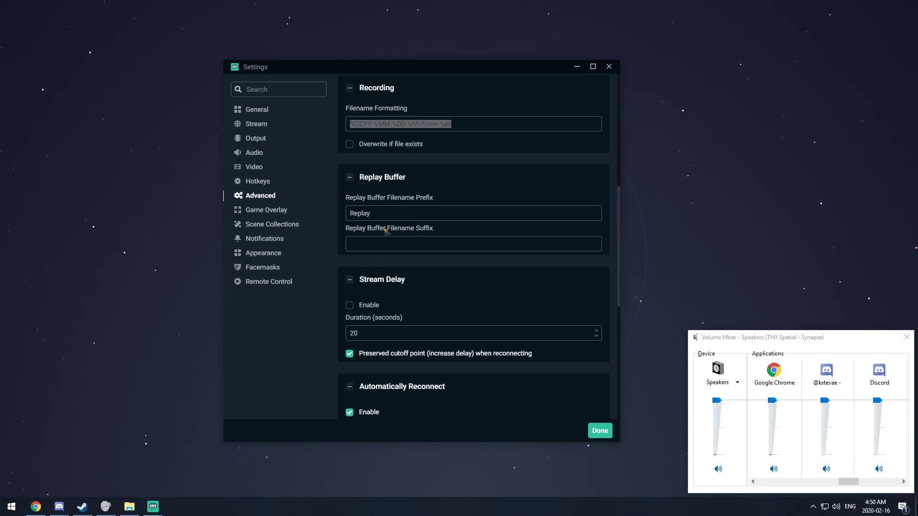
scroll(352, 283, down, 4)
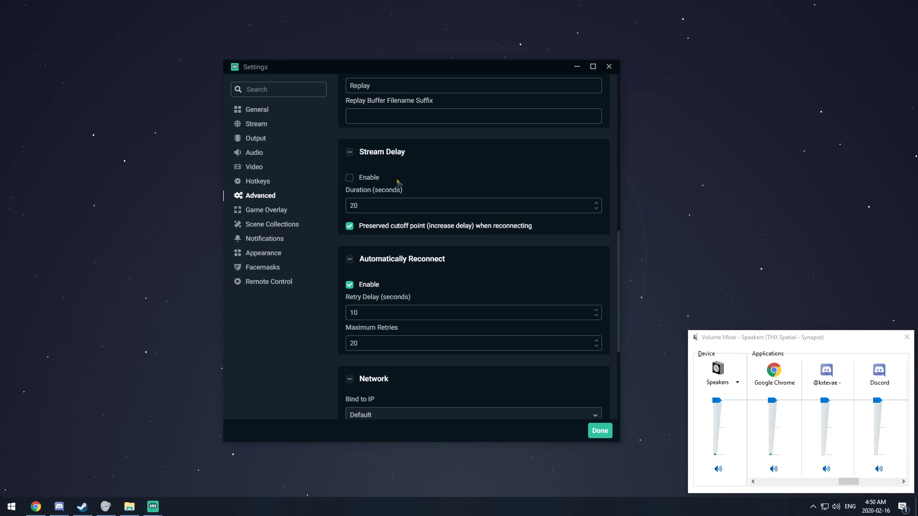
scroll(381, 267, down, 2)
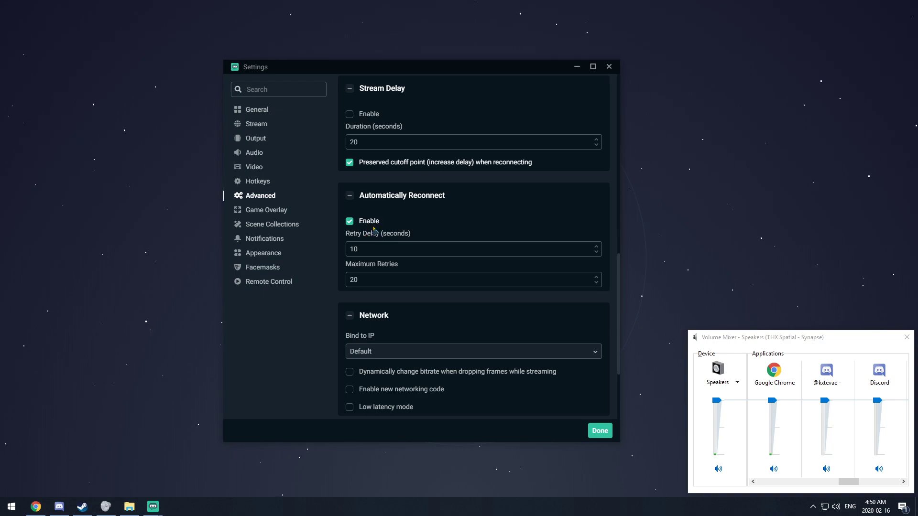
scroll(374, 215, down, 2)
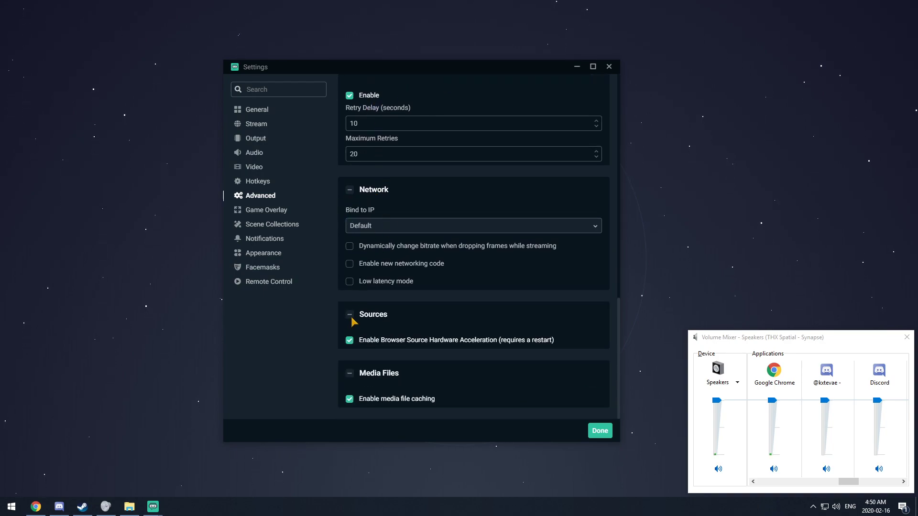
Step through Game Overlay and Scene Collections to the Notifications page with 15% and 10% frame thresholds
click(260, 211)
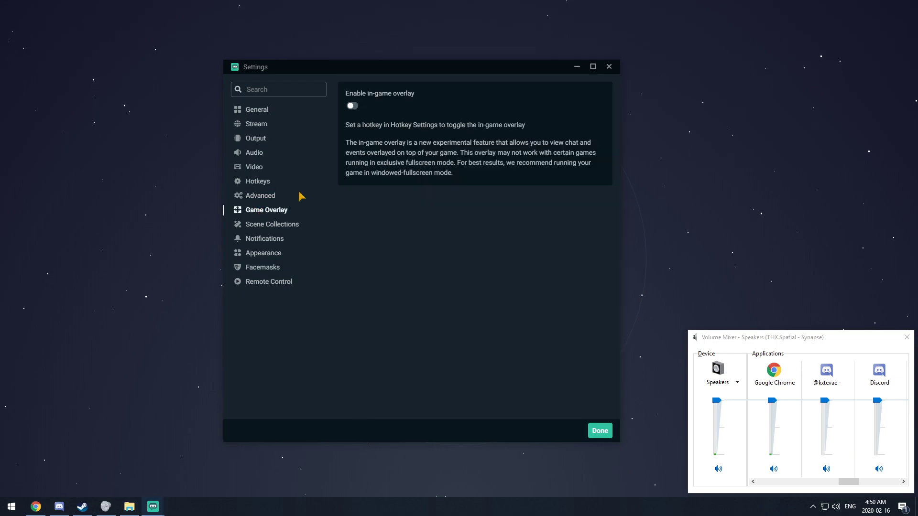
click(262, 226)
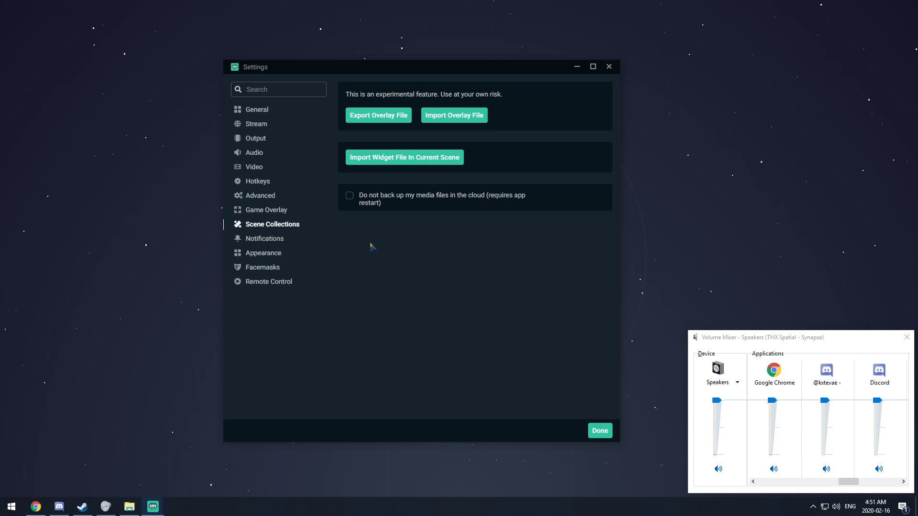
click(266, 240)
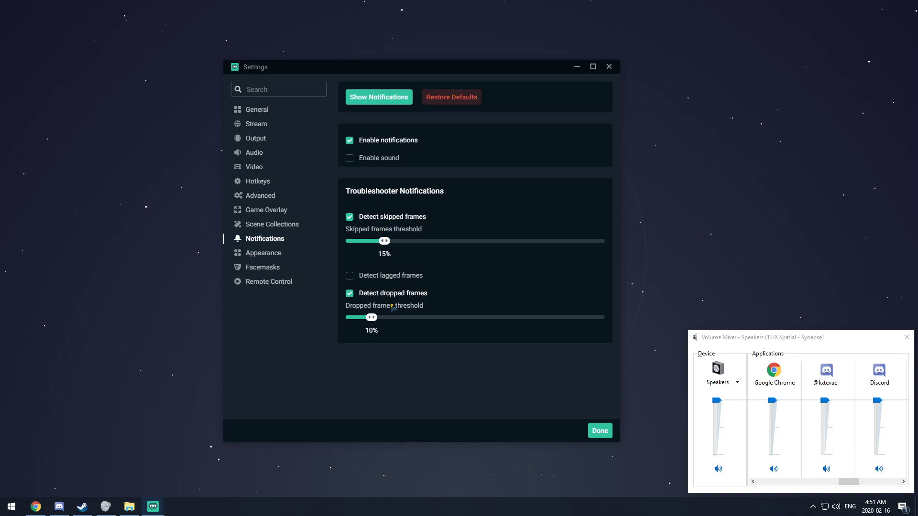
Look through the Appearance, Facemasks and Remote Control pages, ending back on General
click(257, 256)
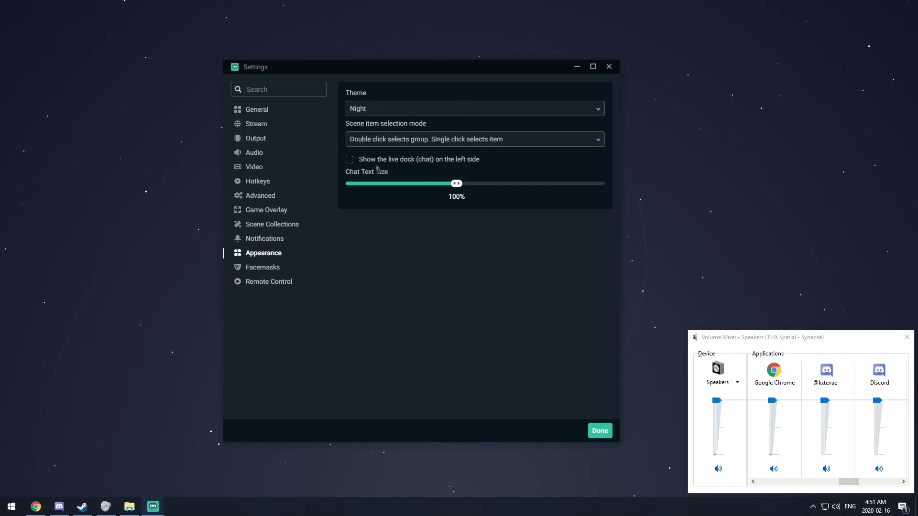
click(263, 269)
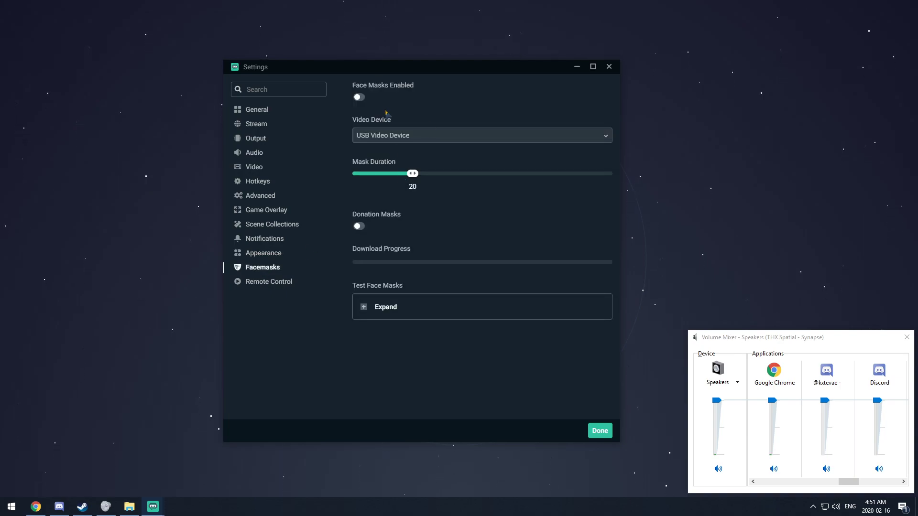
click(267, 286)
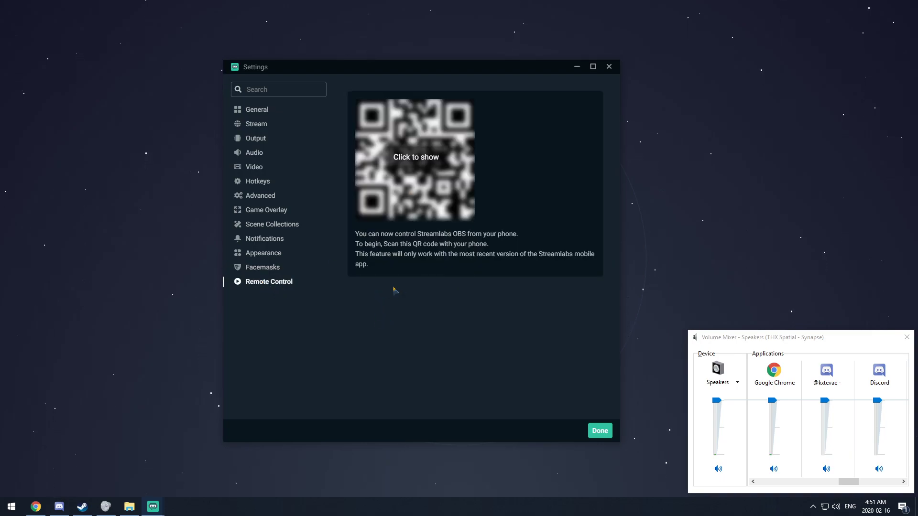
click(255, 113)
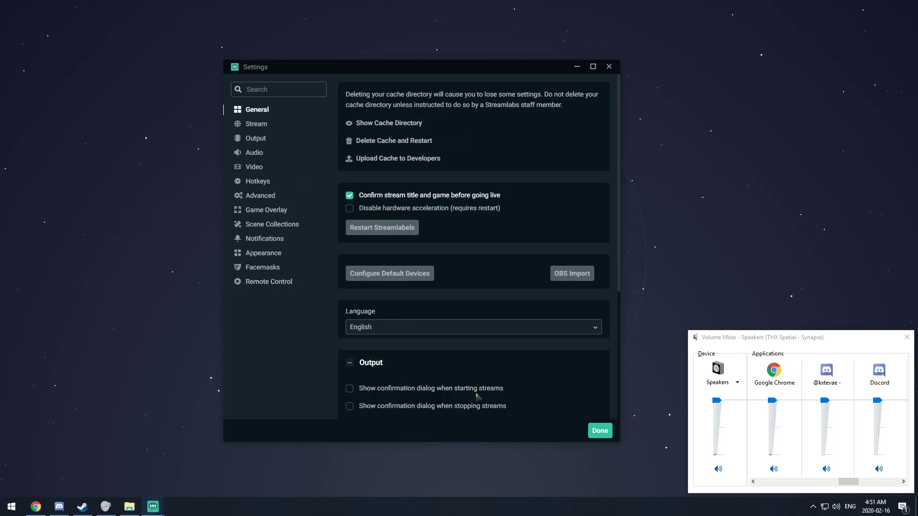
Close Settings with Done and move the Streamlabs OBS editor window to the left
click(599, 432)
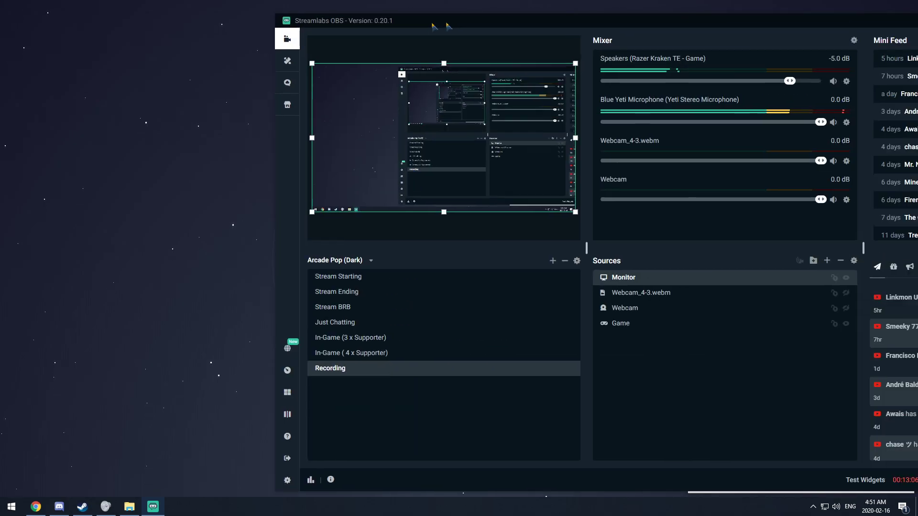
drag(436, 22, 230, 22)
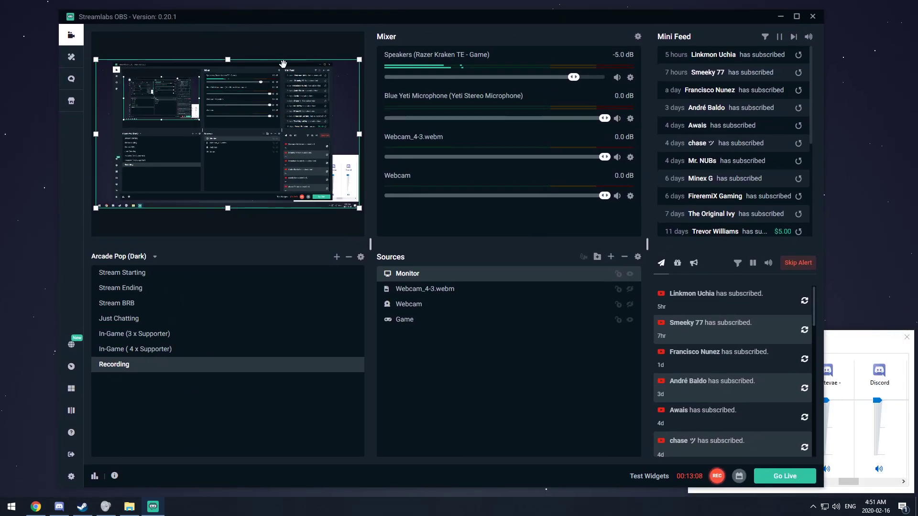